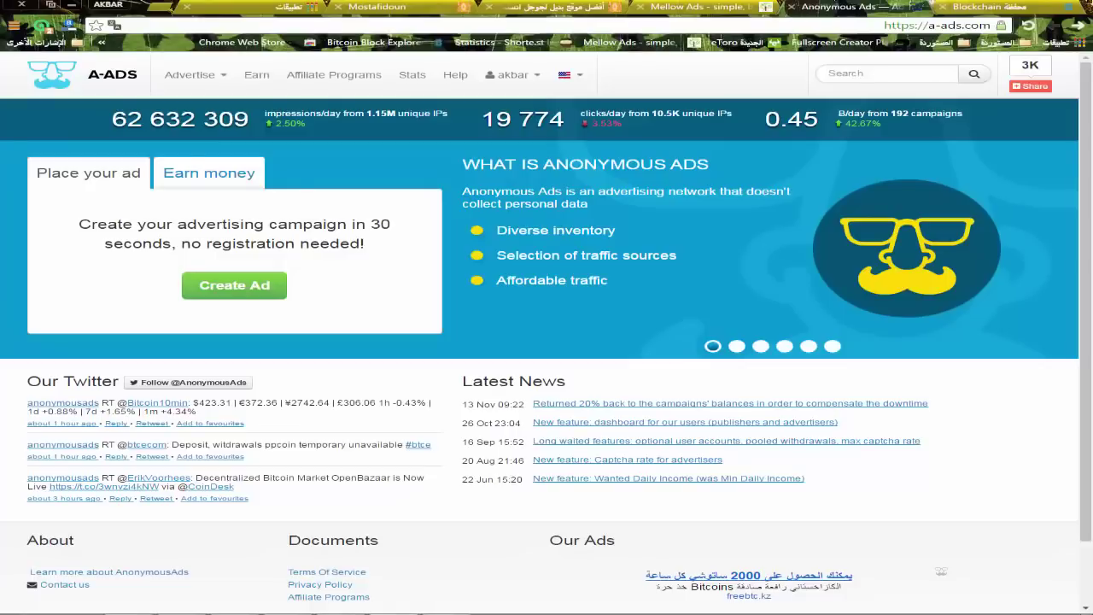
- Switch to the Mostafidoun website and examine its ad banners and page layout
mouse_move(1031, 86)
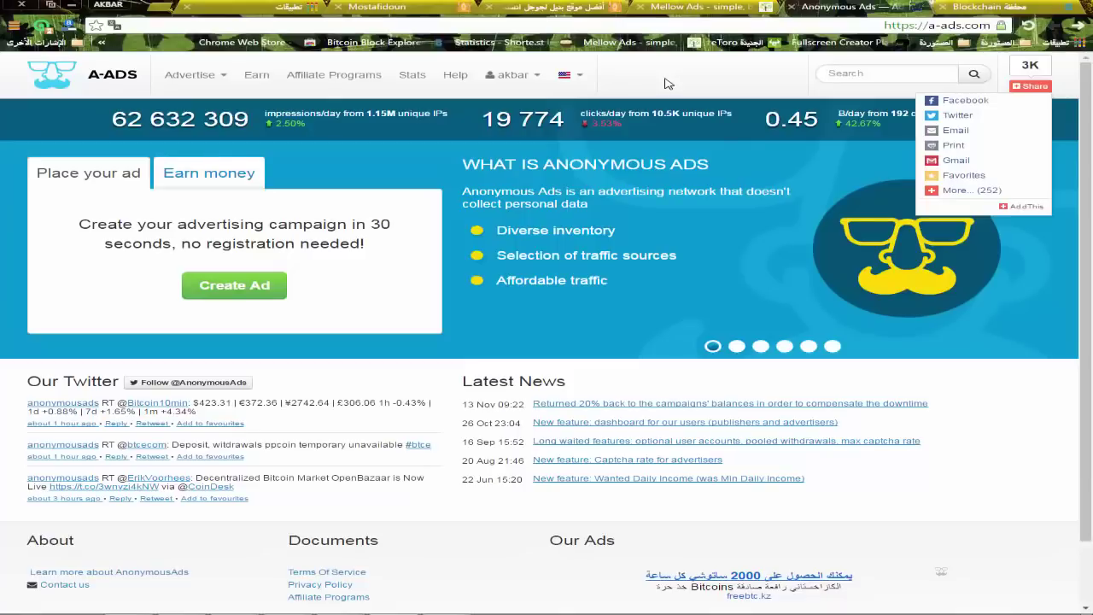
left_click(375, 7)
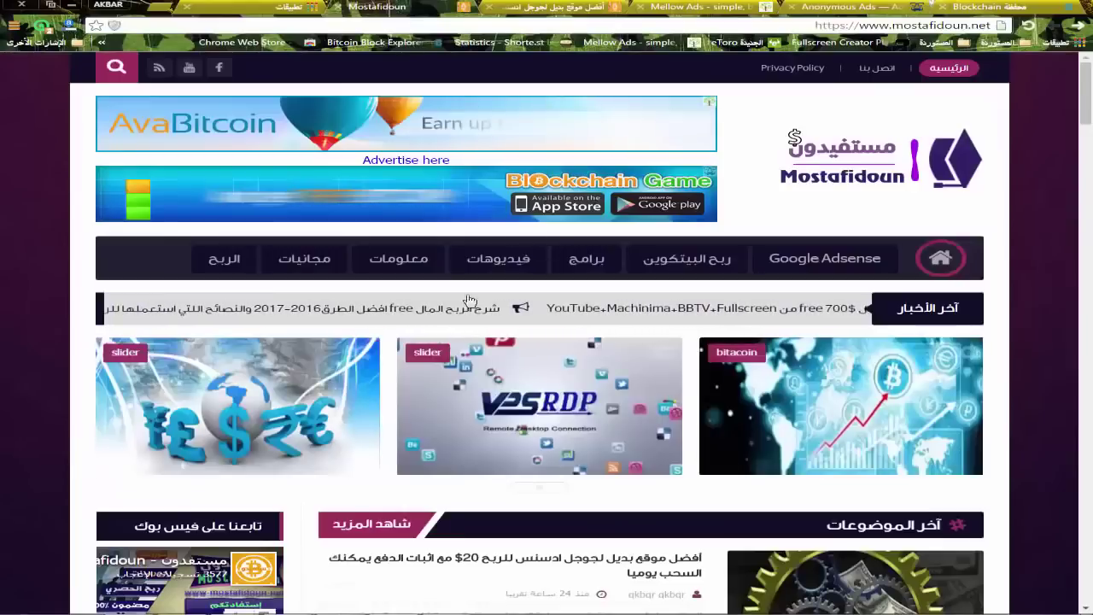
scroll(444, 334, "down", 3)
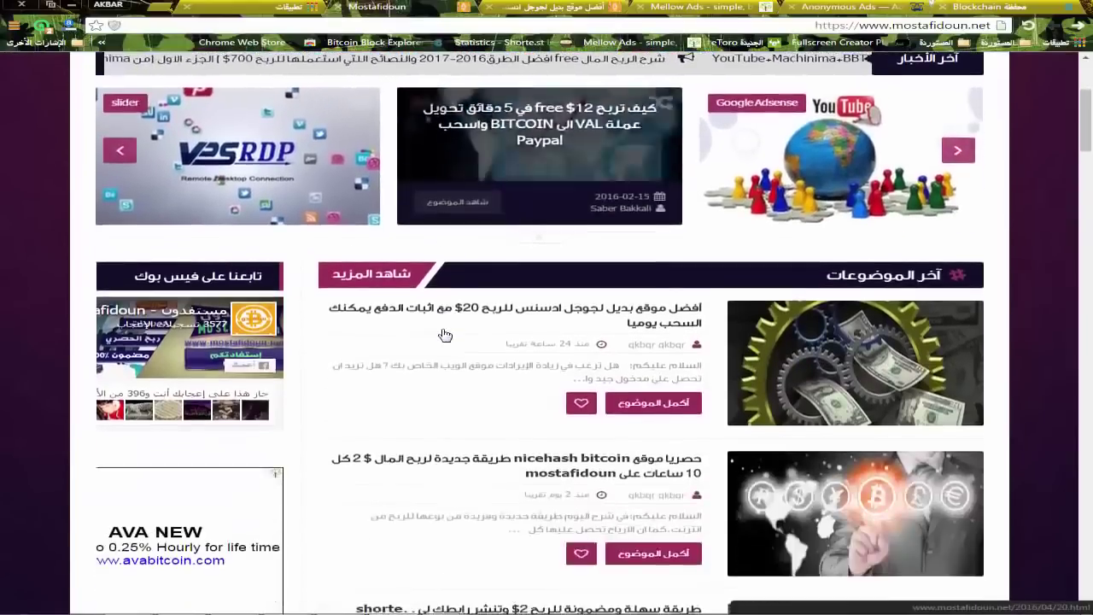
scroll(444, 335, "down", 10)
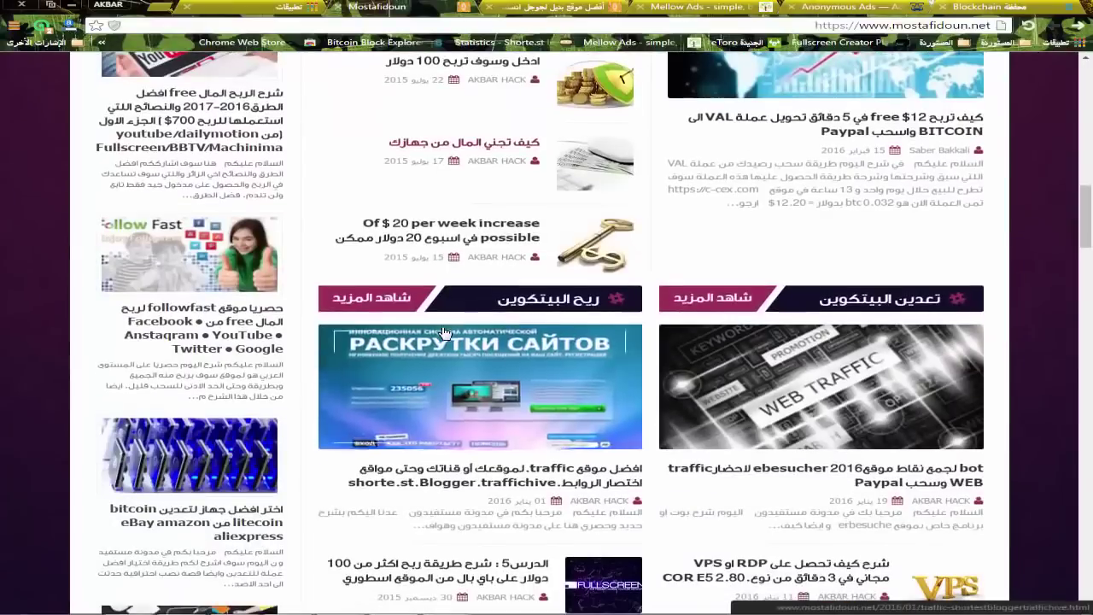
scroll(443, 333, "down", 2)
scroll(441, 307, "up", 5)
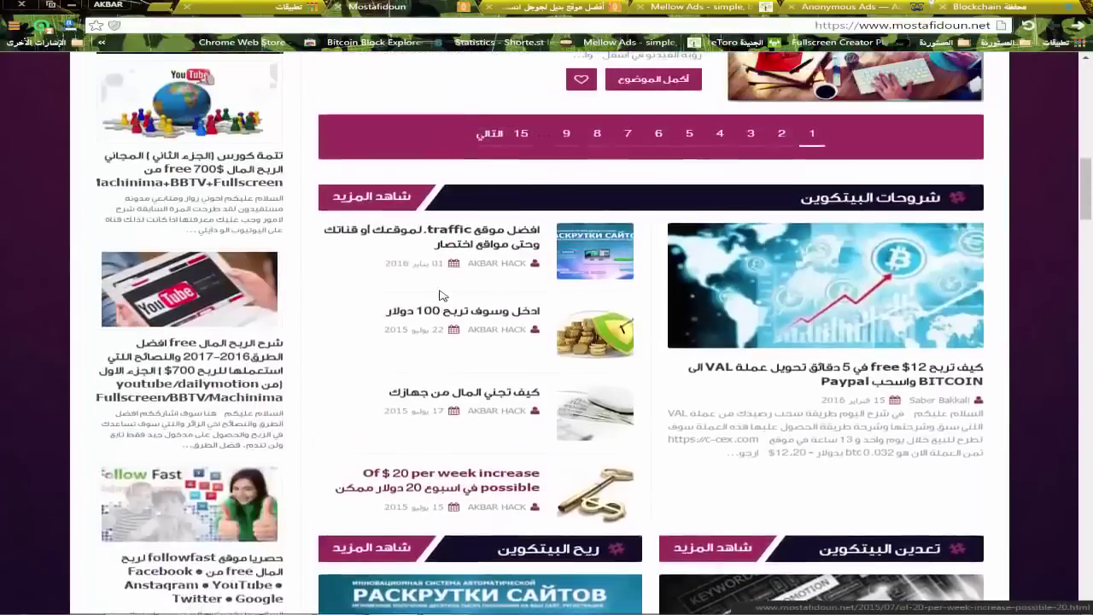
scroll(442, 295, "up", 2)
scroll(438, 292, "up", 3)
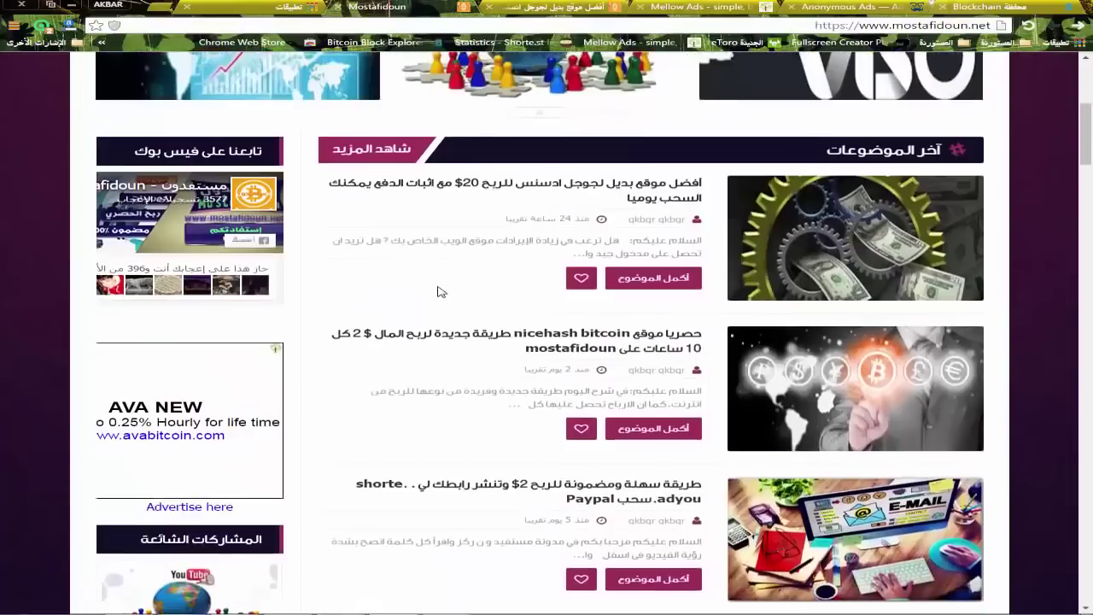
scroll(433, 309, "up", 3)
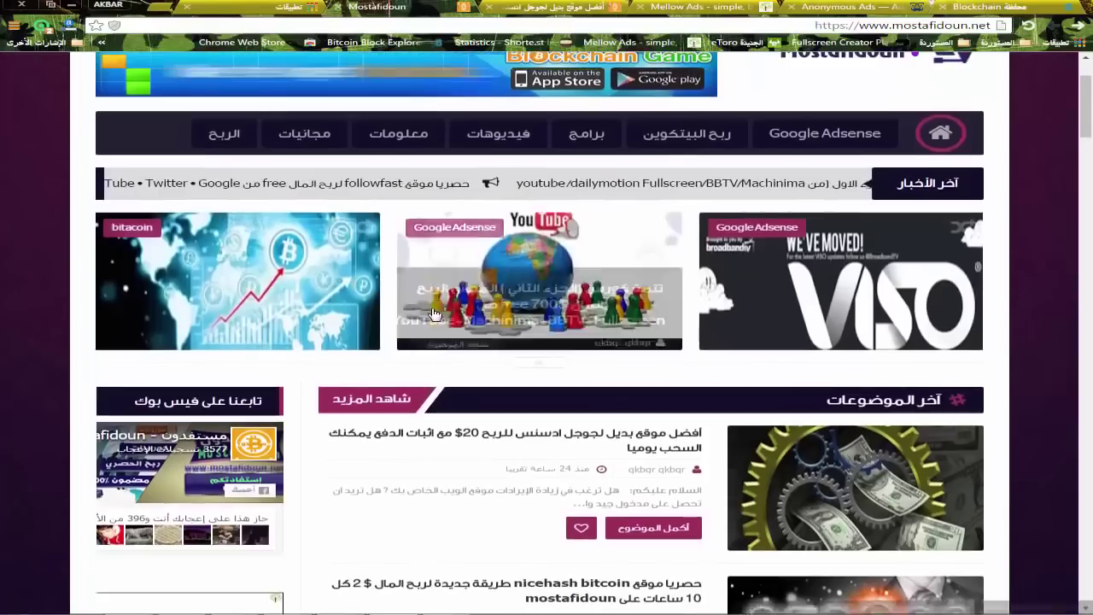
scroll(432, 312, "up", 2)
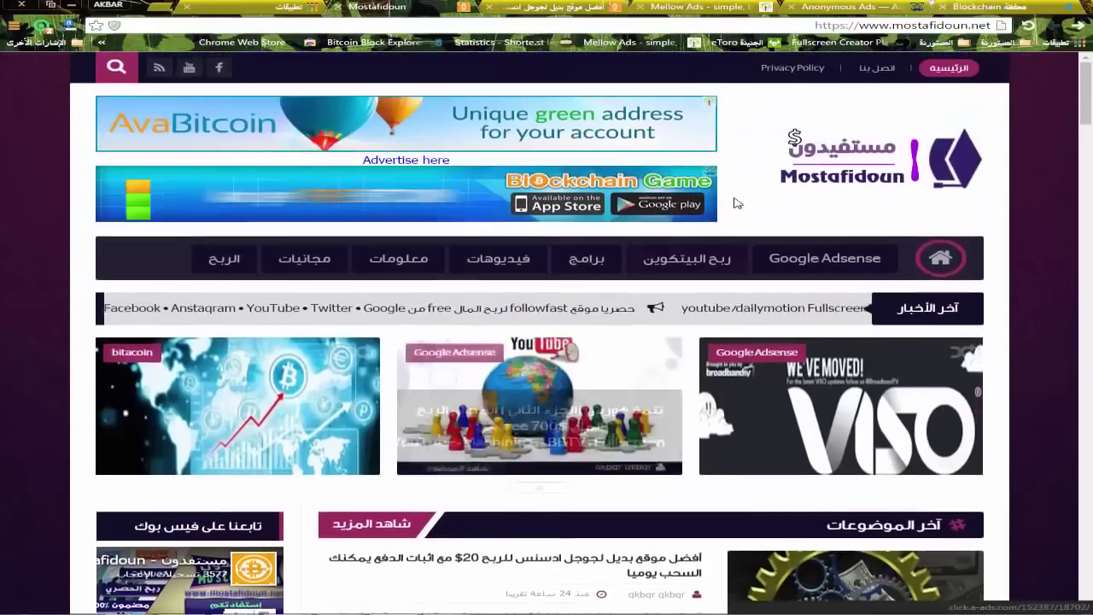
- Return to the A-ADS page and start creating an ad unit for earning money
key("ctrl+Tab")
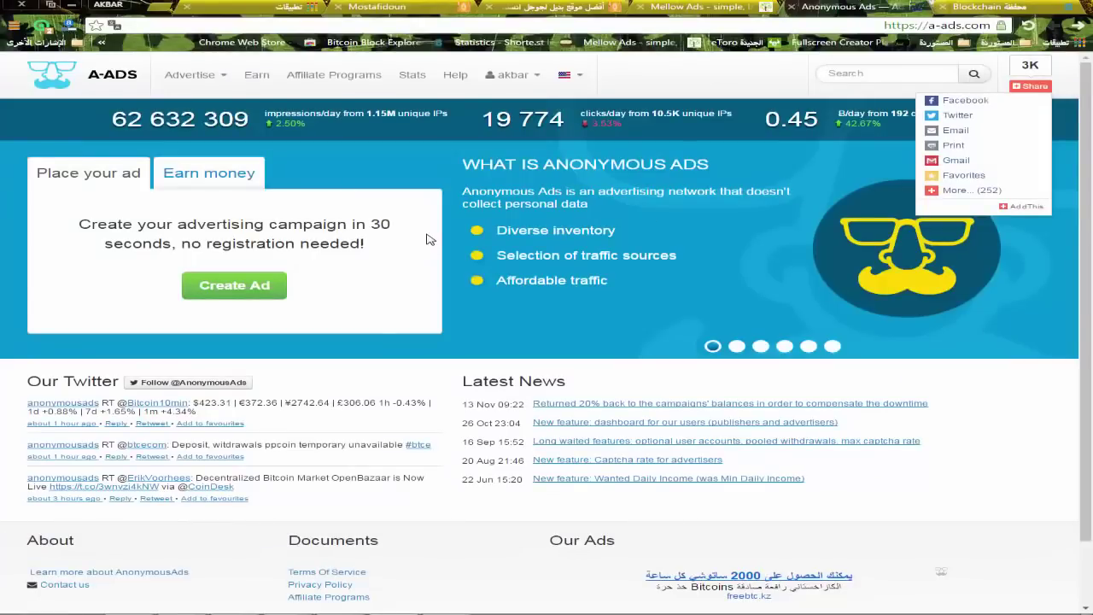
left_click(226, 178)
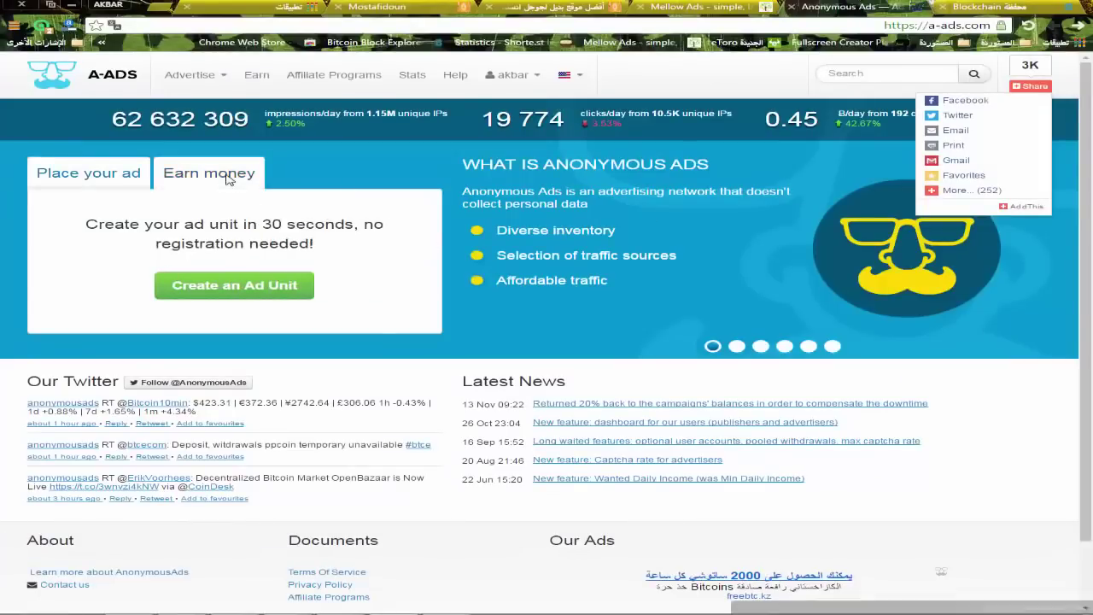
left_click(239, 287)
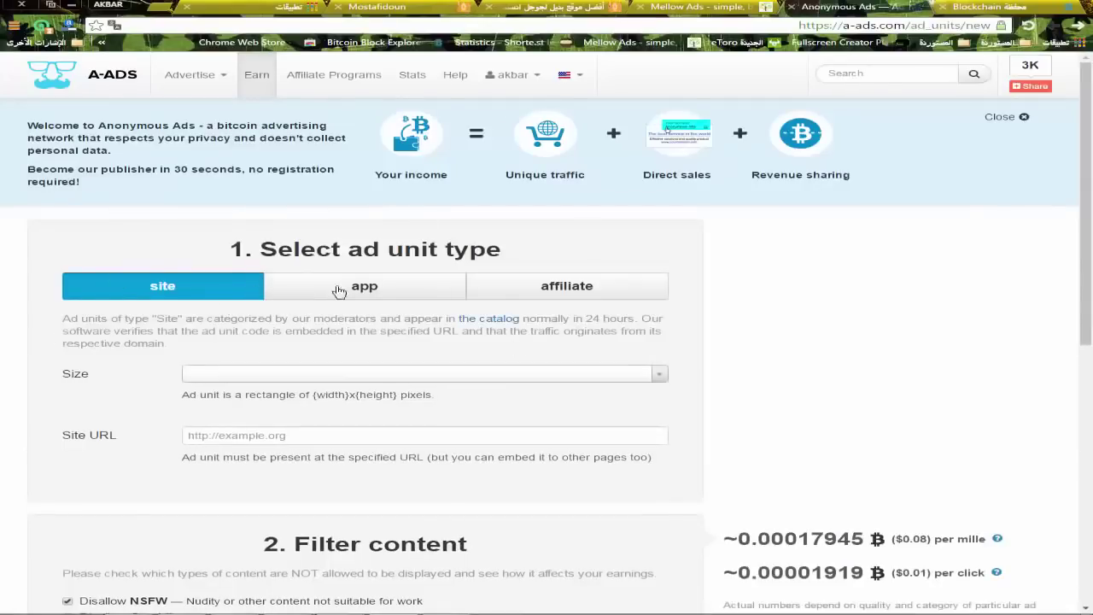
- Examine the ad unit sizes offered for a site ad unit without choosing one
scroll(339, 291, "down", 3)
scroll(669, 286, "up", 2)
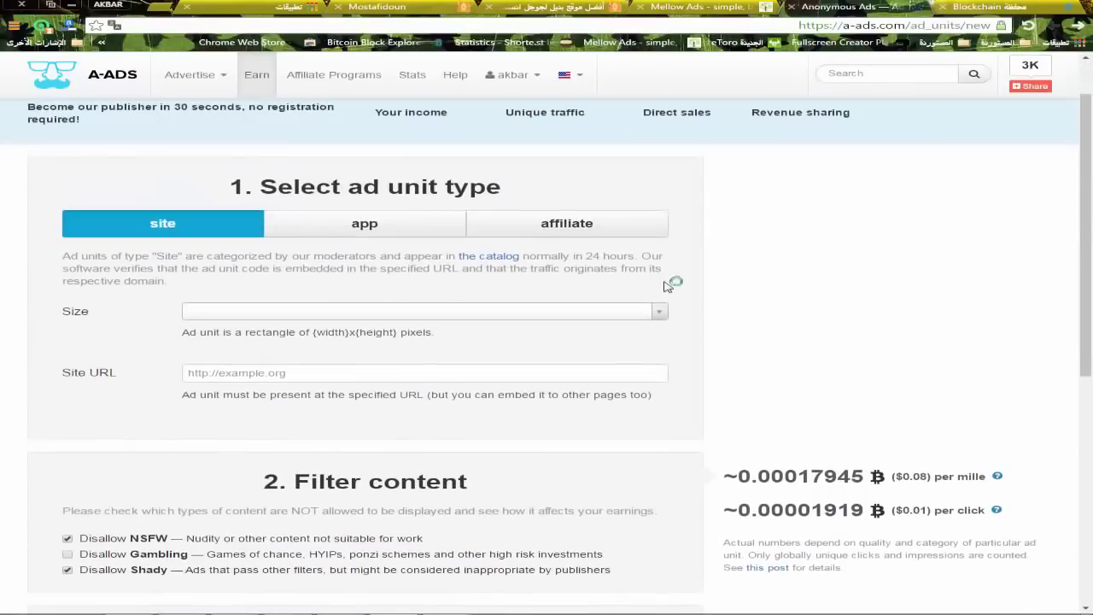
left_click(658, 312)
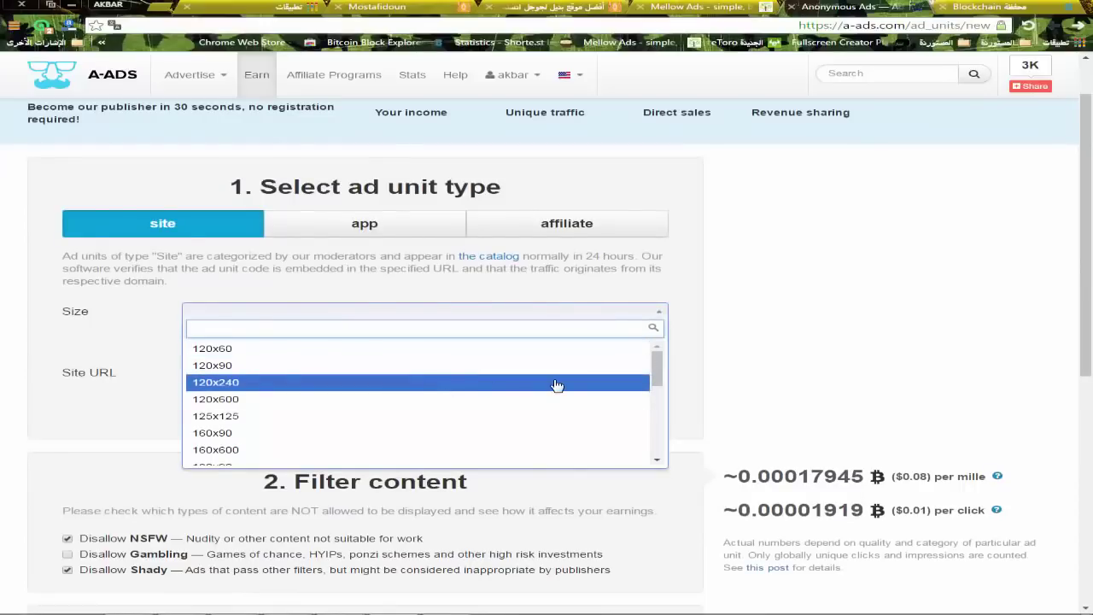
left_click_drag(663, 359, 647, 450)
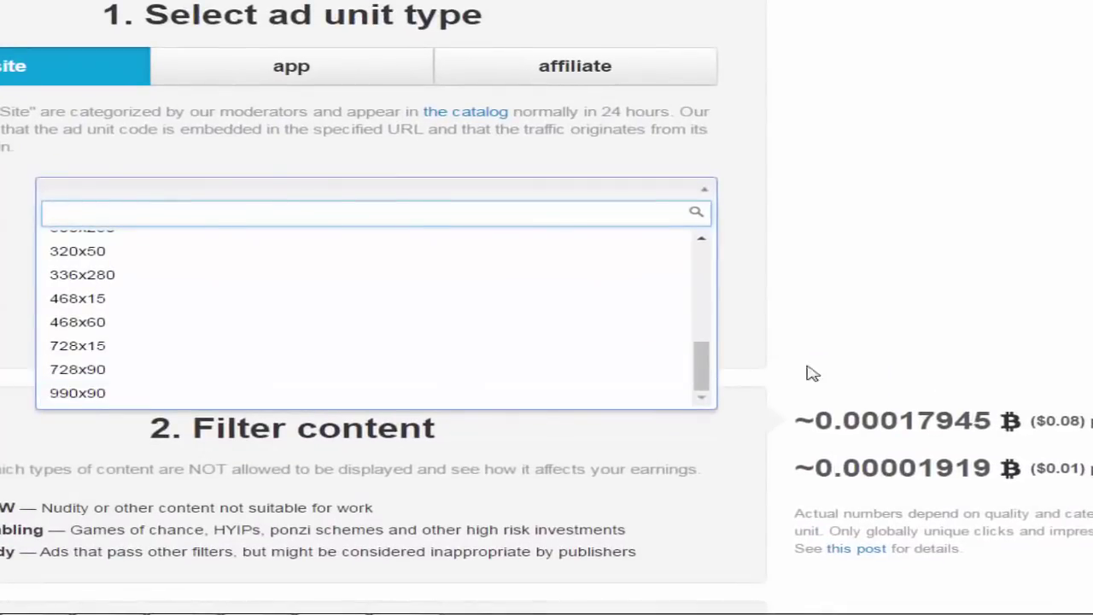
left_click_drag(701, 375, 702, 245)
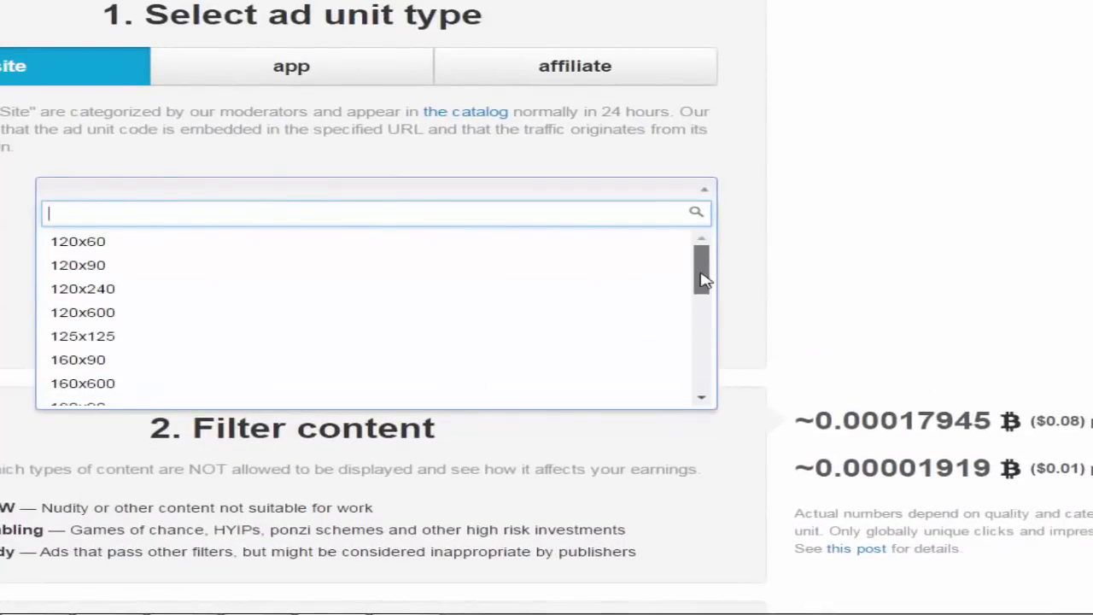
left_click_drag(702, 275, 702, 333)
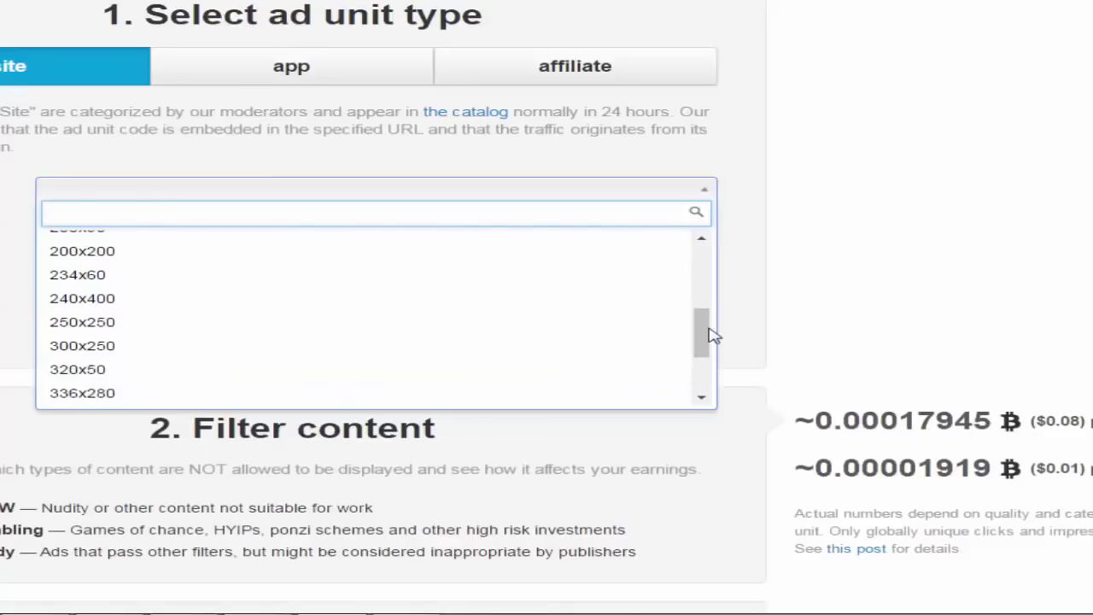
left_click_drag(712, 334, 698, 368)
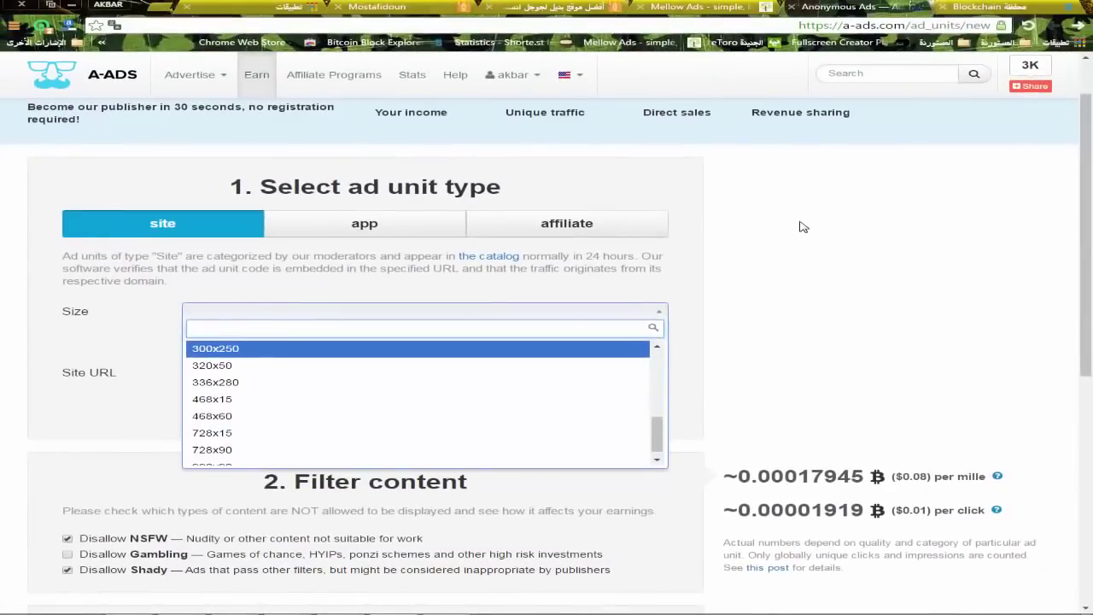
left_click(830, 306)
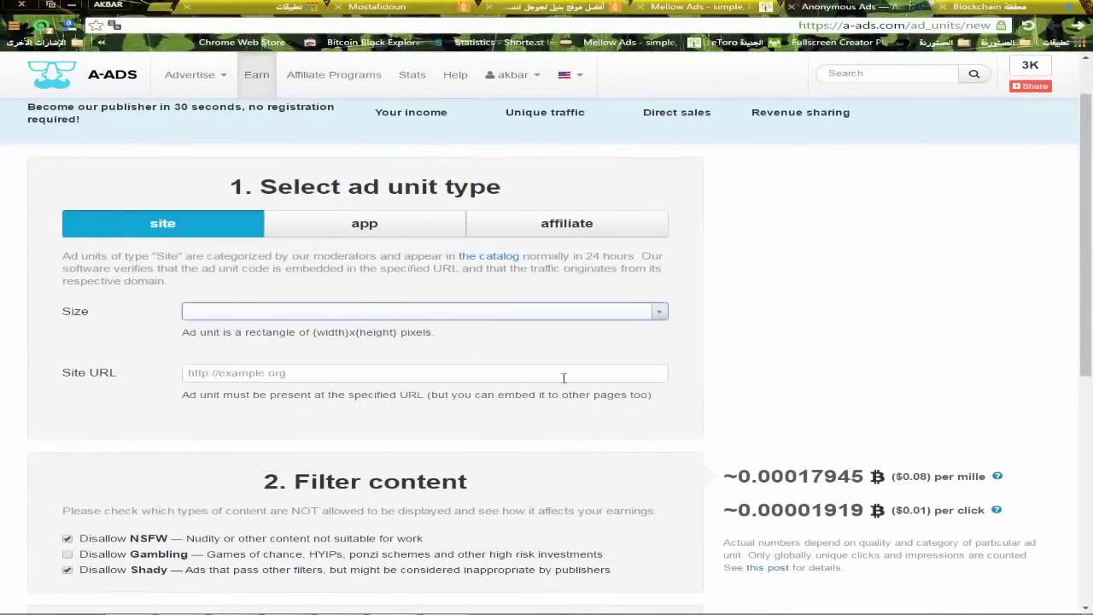
- Set the ad unit size to 728x90
left_click(661, 316)
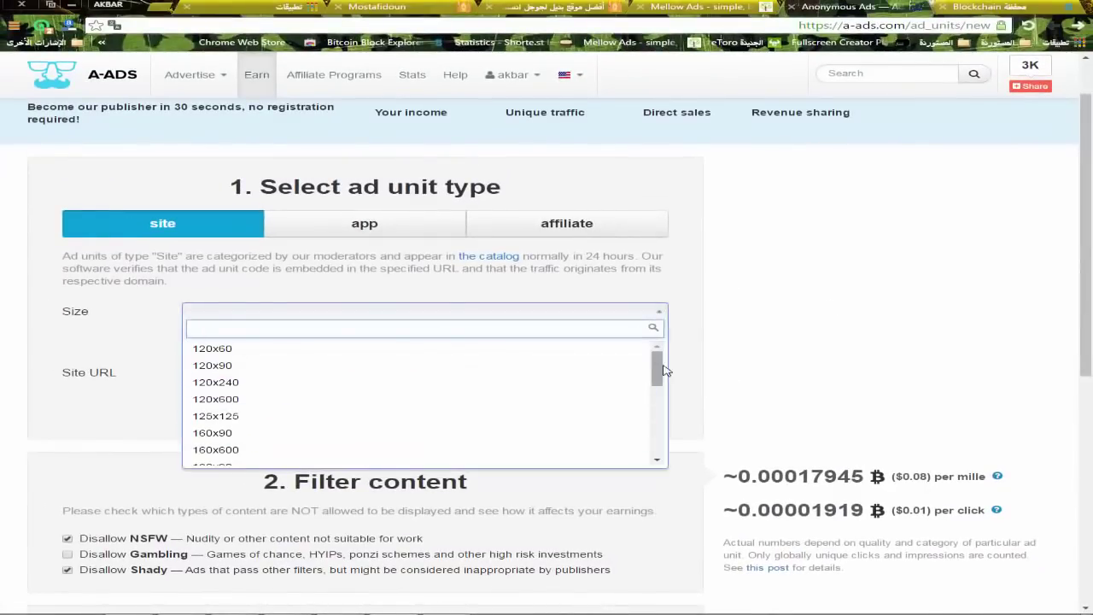
left_click_drag(657, 369, 658, 444)
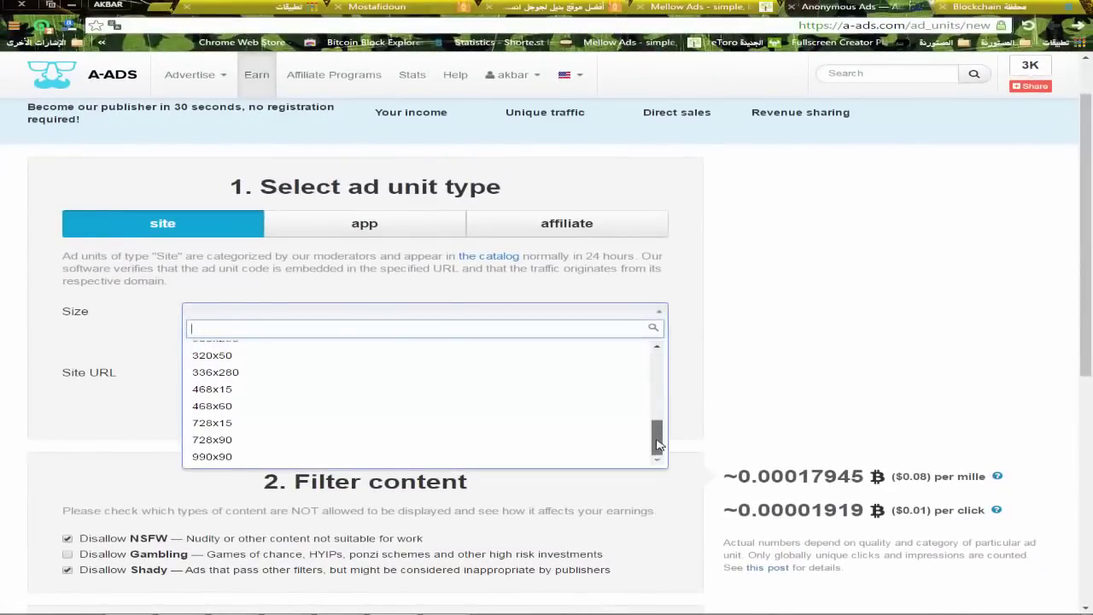
left_click(331, 437)
left_click(213, 373)
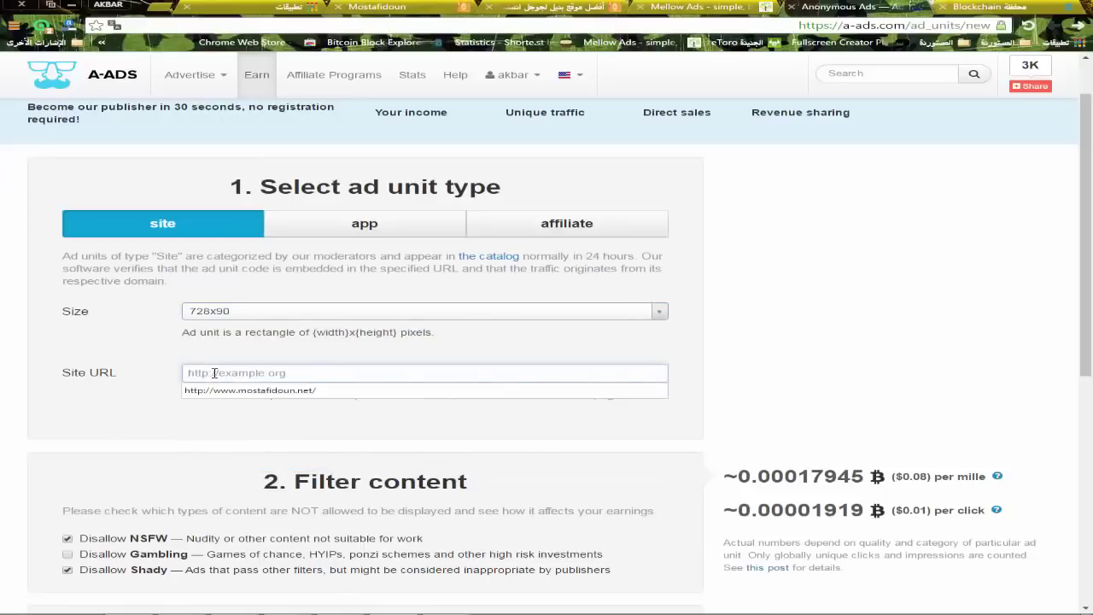
left_click(222, 390)
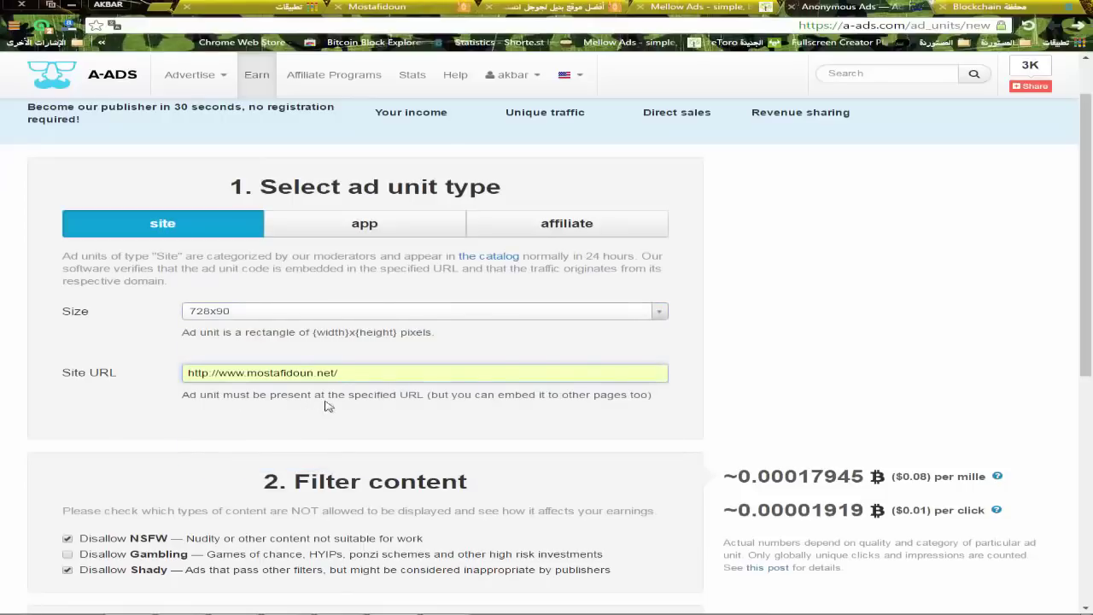
key("BackSpace")
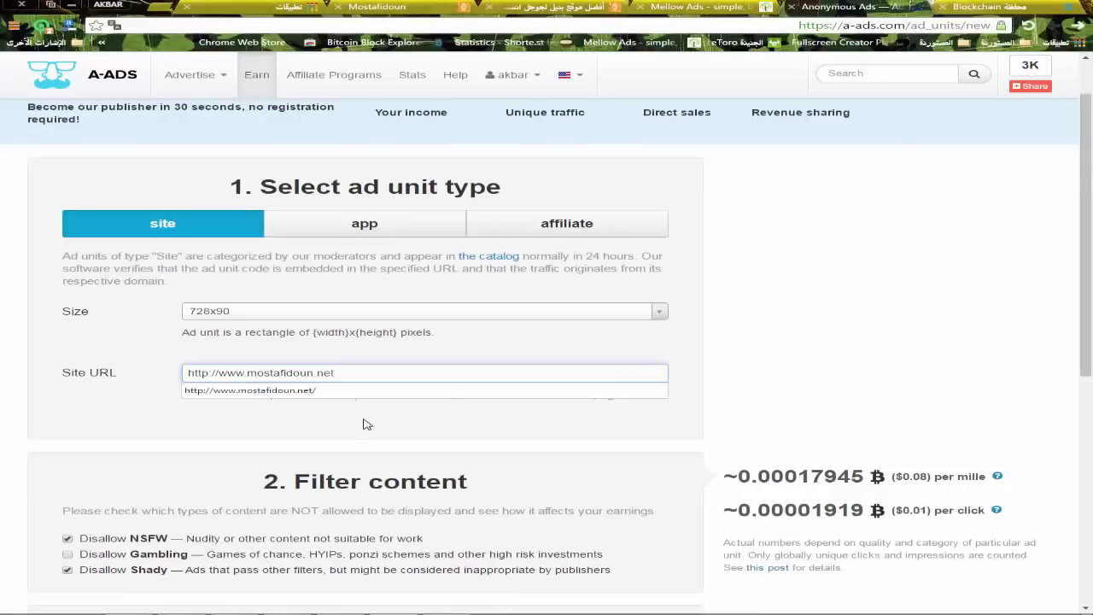
left_click(825, 337)
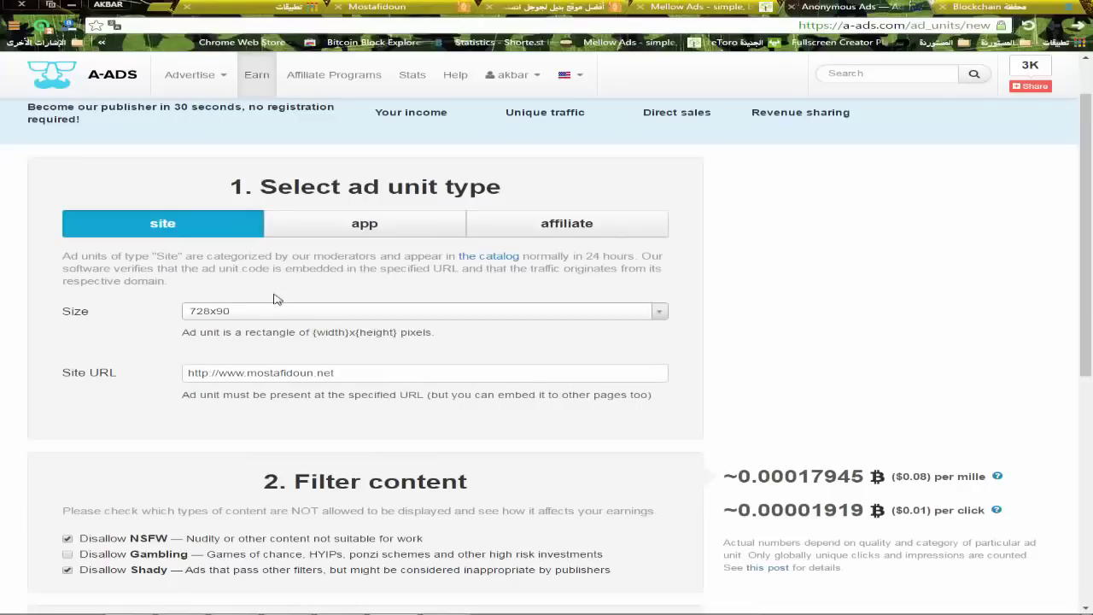
- Review the options of the app and affiliate ad unit types and return to the site type
left_click(343, 228)
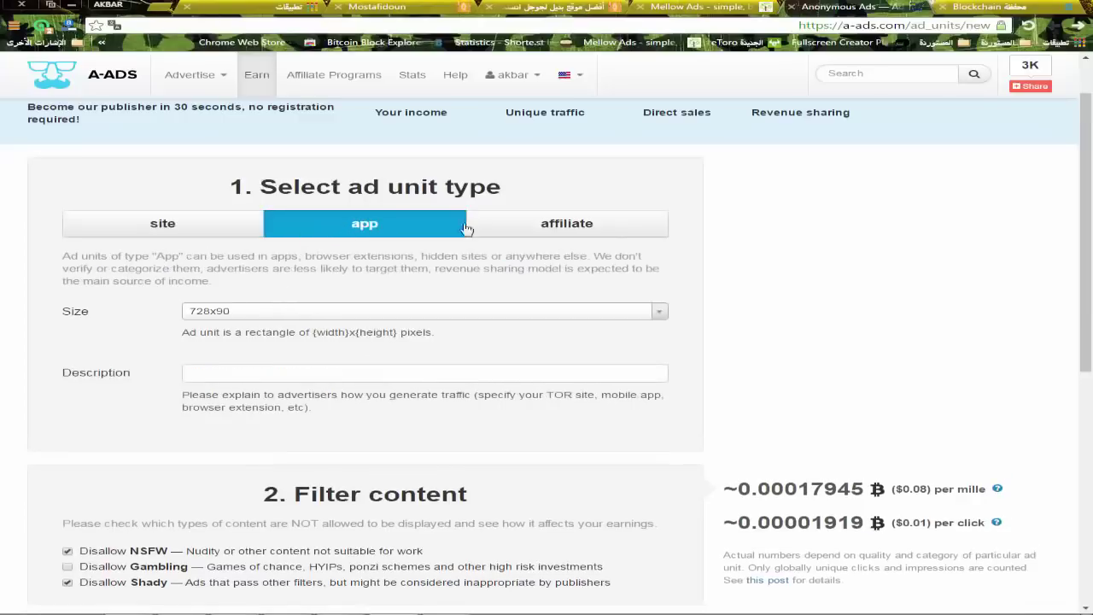
left_click(565, 228)
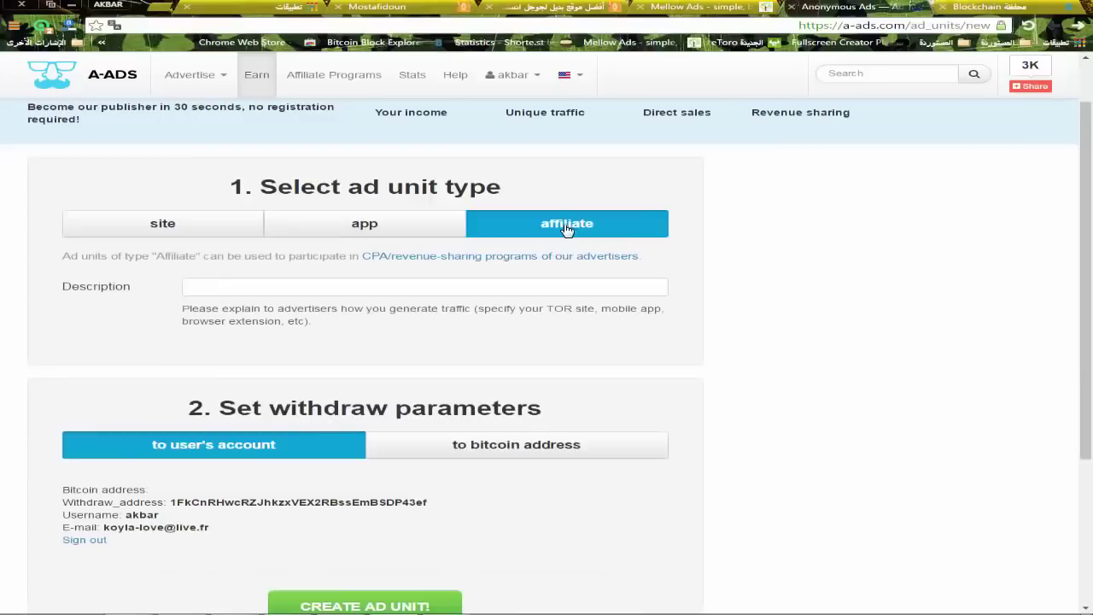
left_click(390, 236)
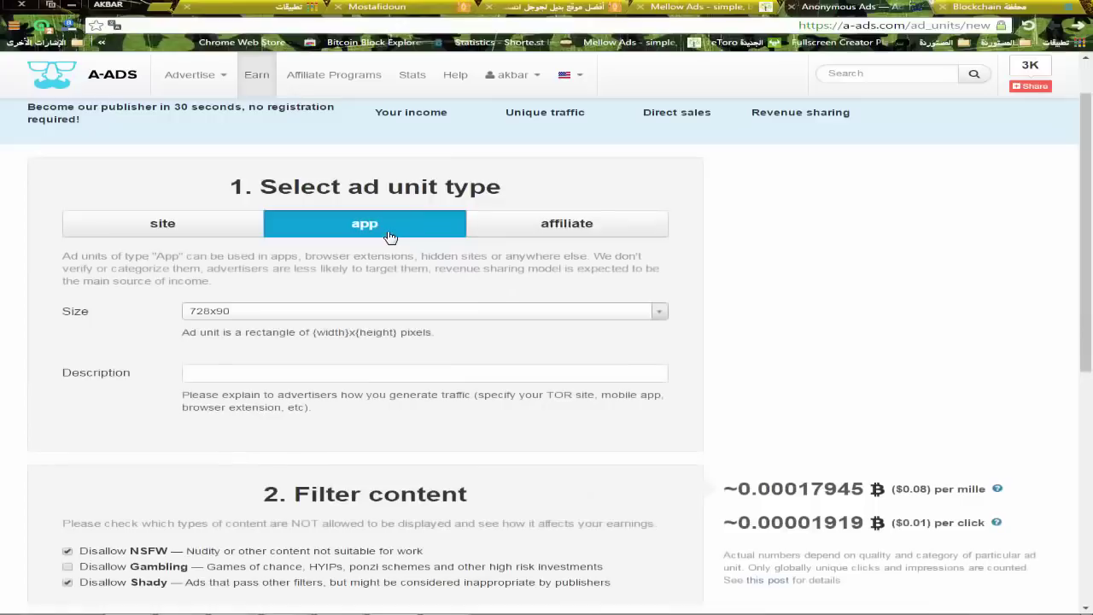
left_click(543, 232)
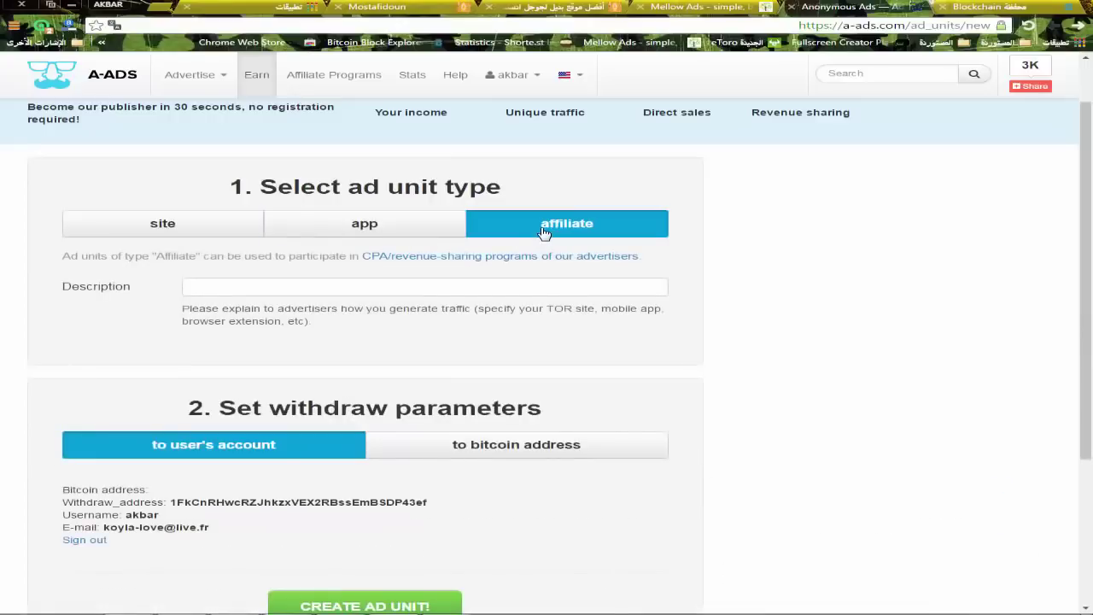
left_click(182, 230)
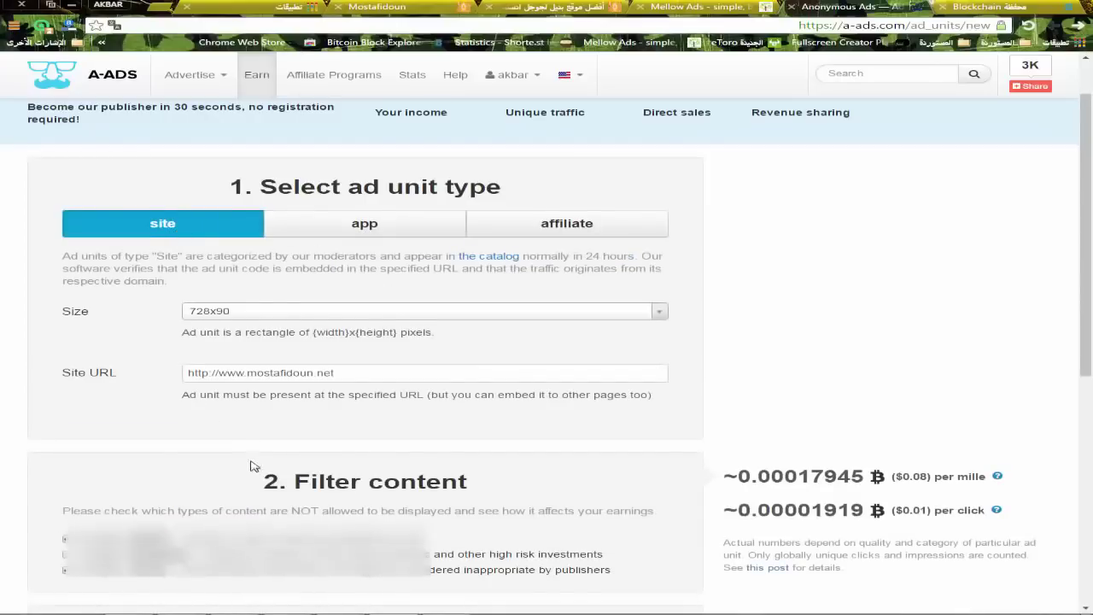
- Try switching the Disallow NSFW and Disallow Shady filters off to compare estimated earnings, and re-enable both
scroll(182, 398, "down", 2)
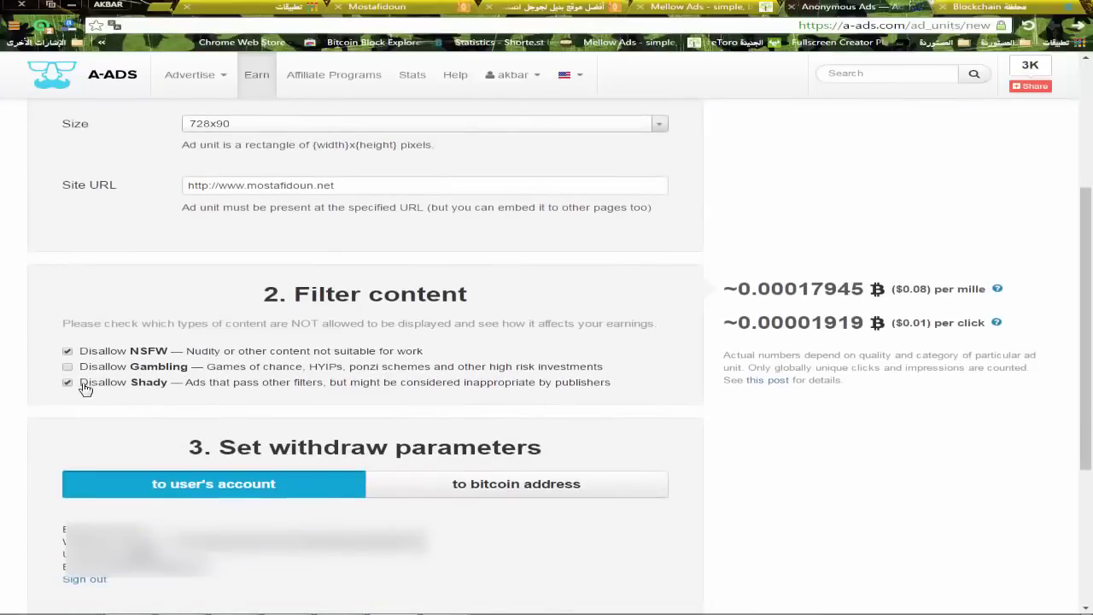
left_click(68, 382)
left_click(68, 350)
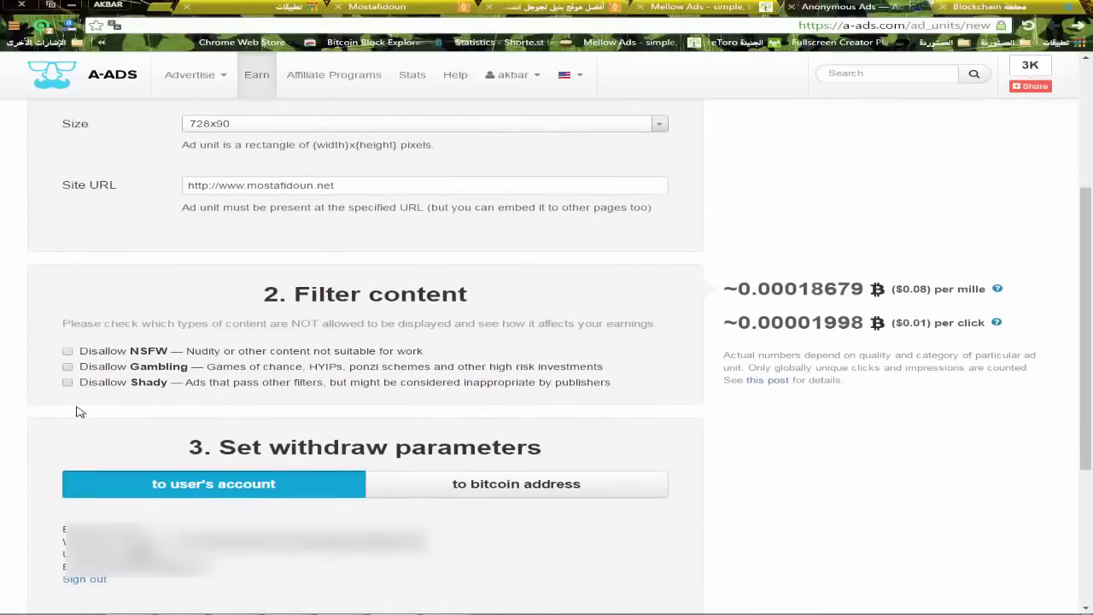
left_click(68, 383)
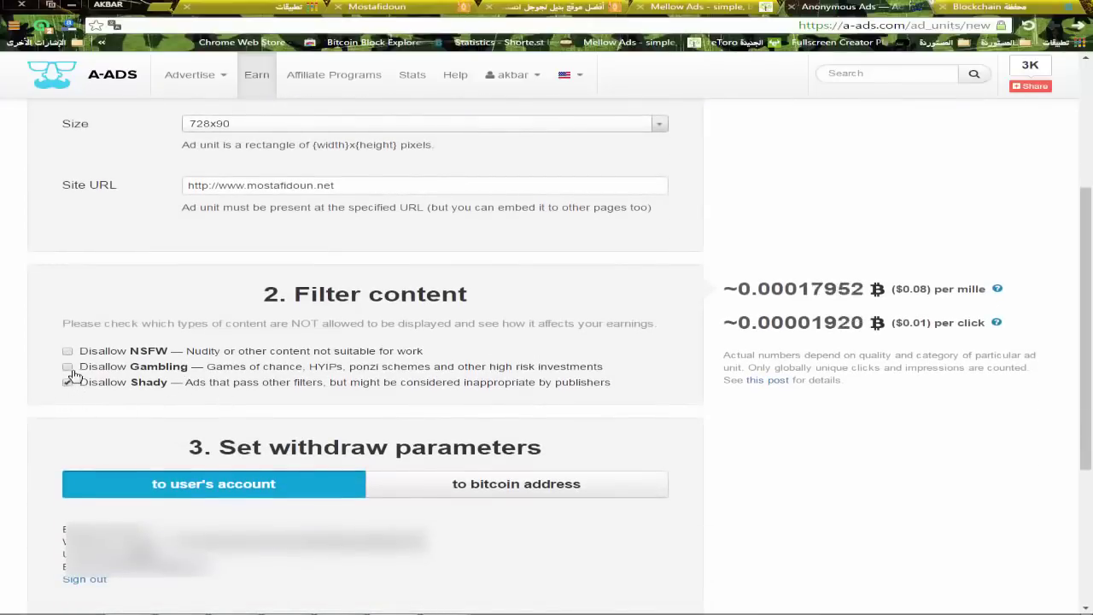
left_click(68, 353)
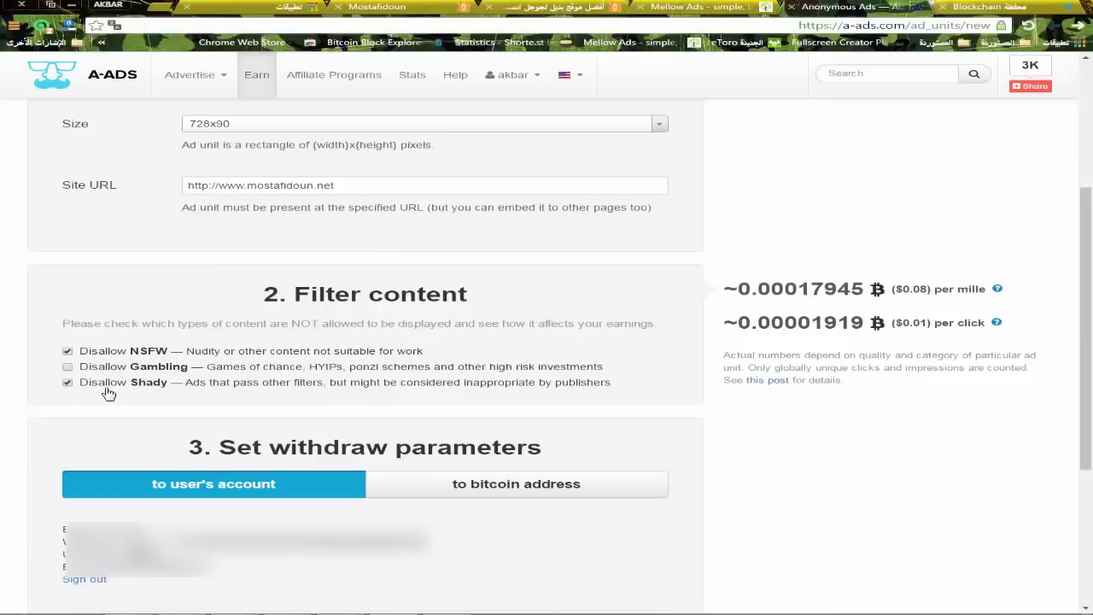
left_click(68, 383)
left_click(68, 351)
left_click(67, 351)
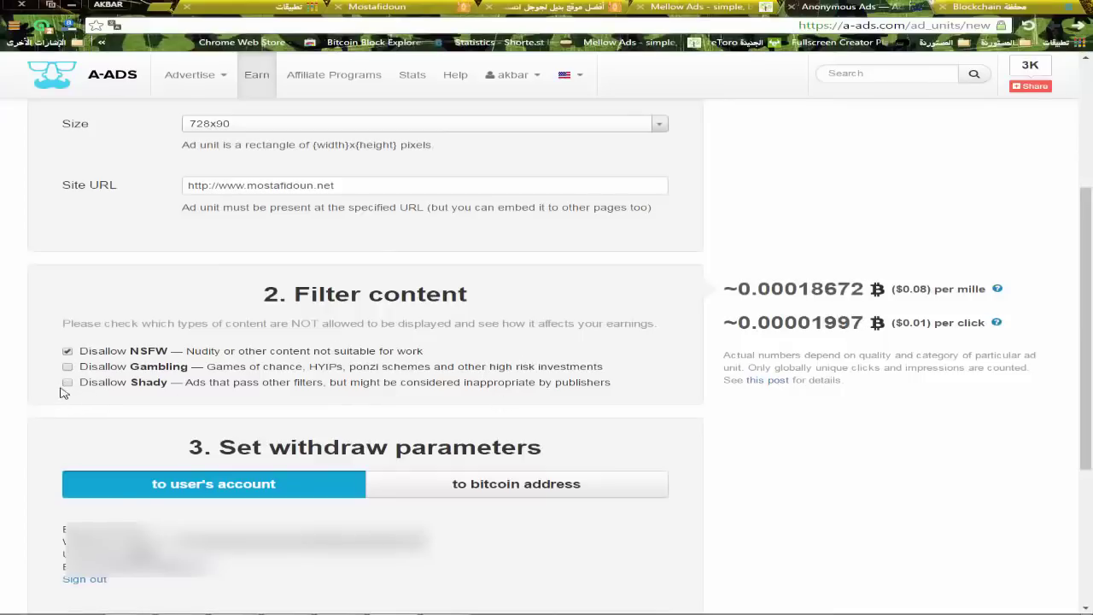
left_click(68, 382)
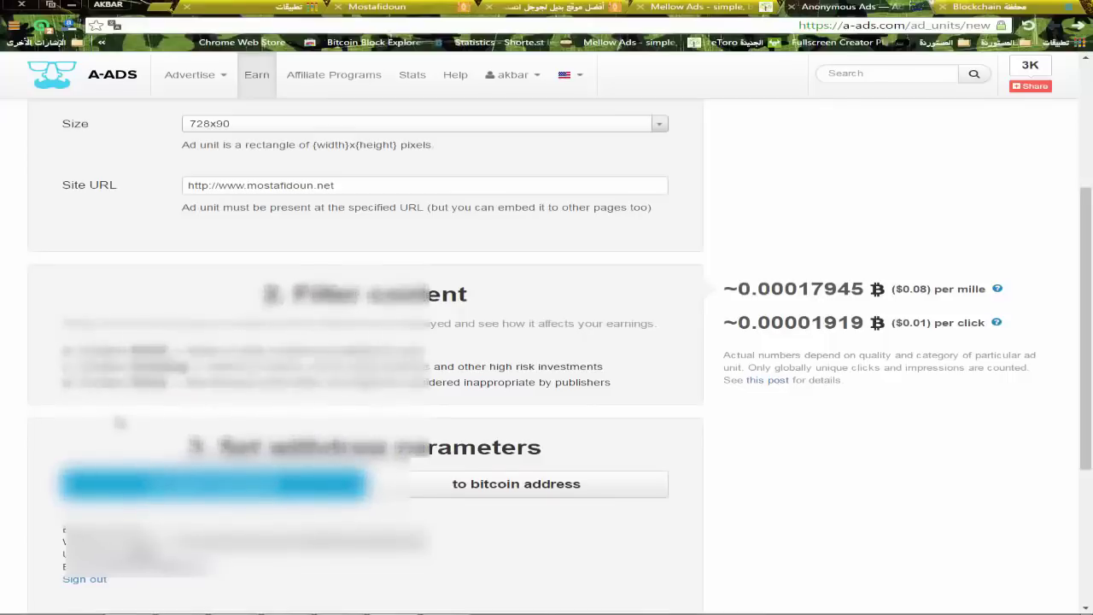
- Review the withdraw parameters of the ad unit and set the withdrawal method to a bitcoin address
scroll(204, 397, "down", 3)
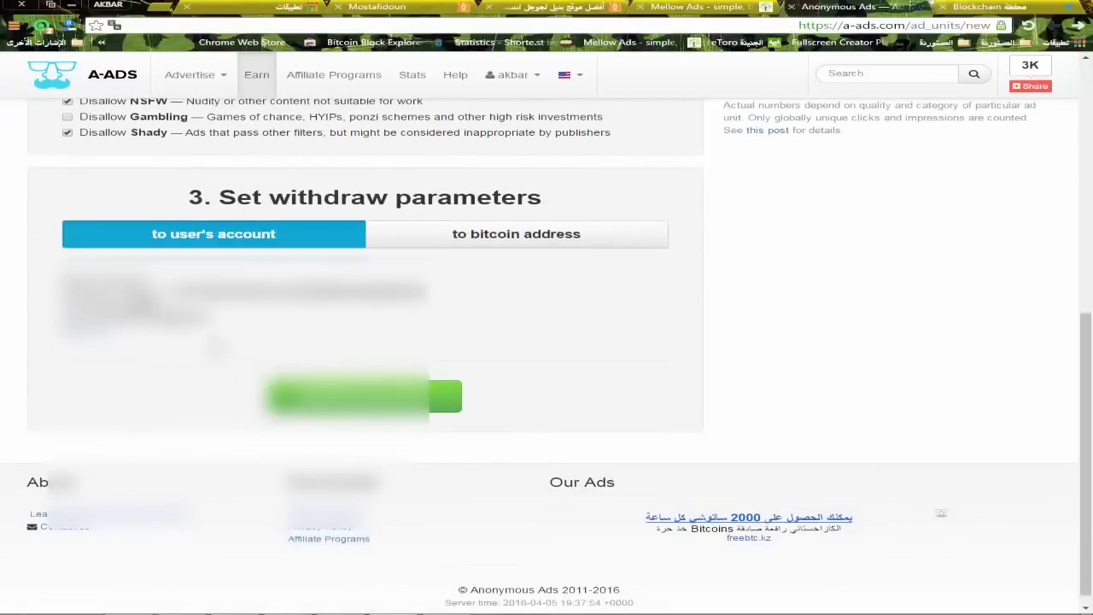
scroll(440, 456, "up", 2)
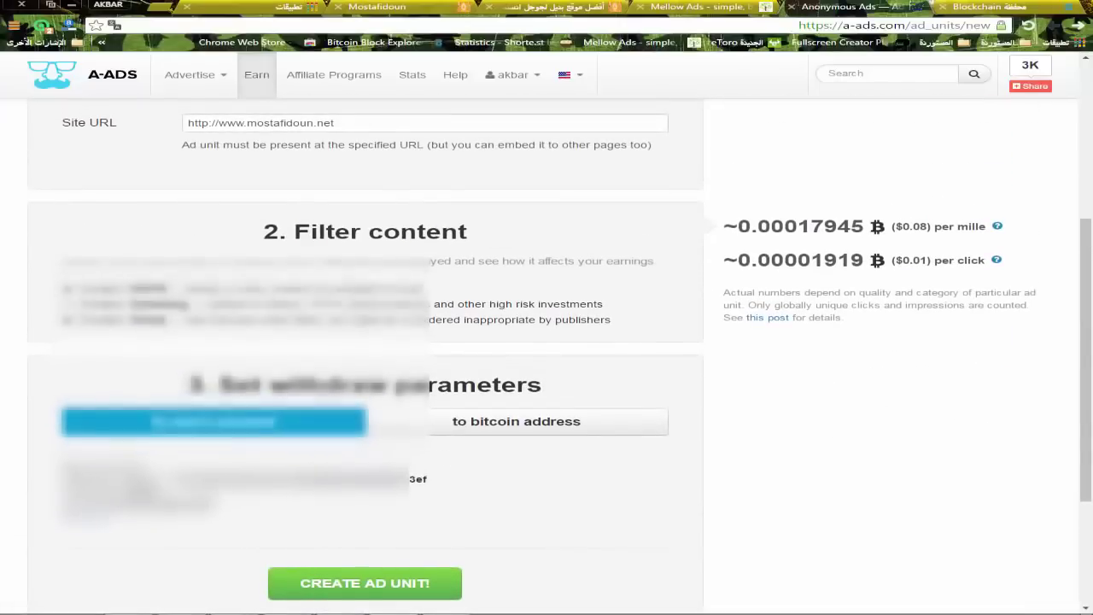
left_click_drag(431, 480, 468, 484)
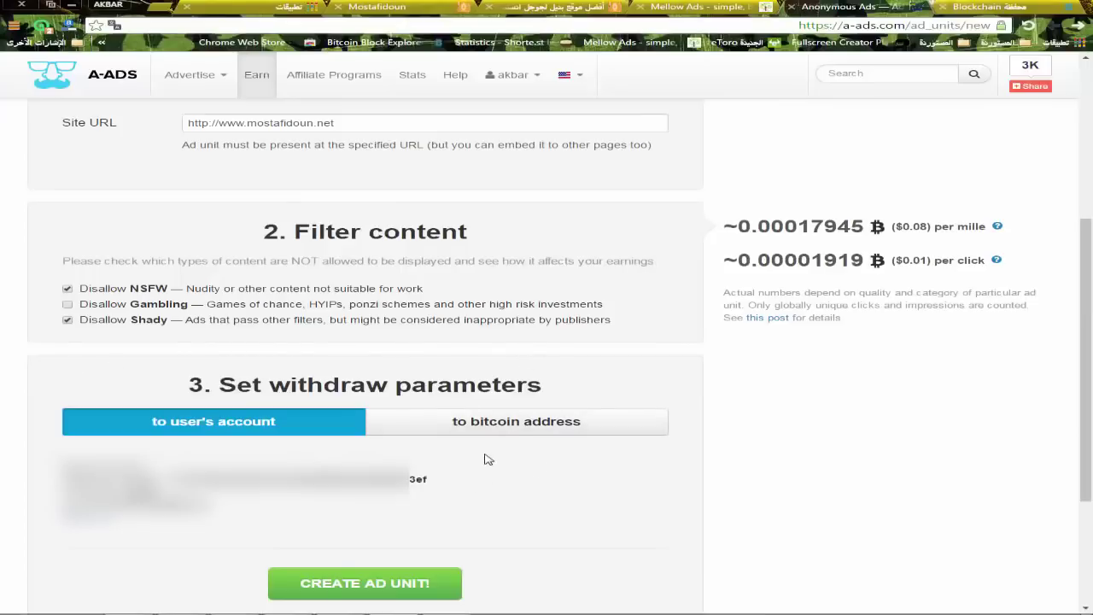
scroll(573, 475, "down", 2)
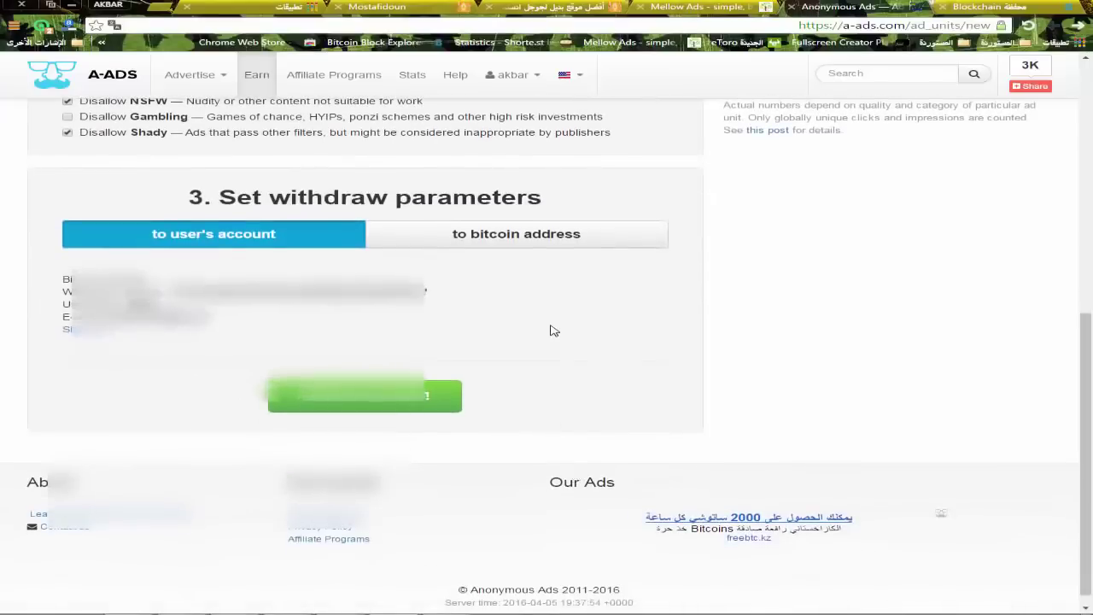
scroll(597, 359, "up", 1)
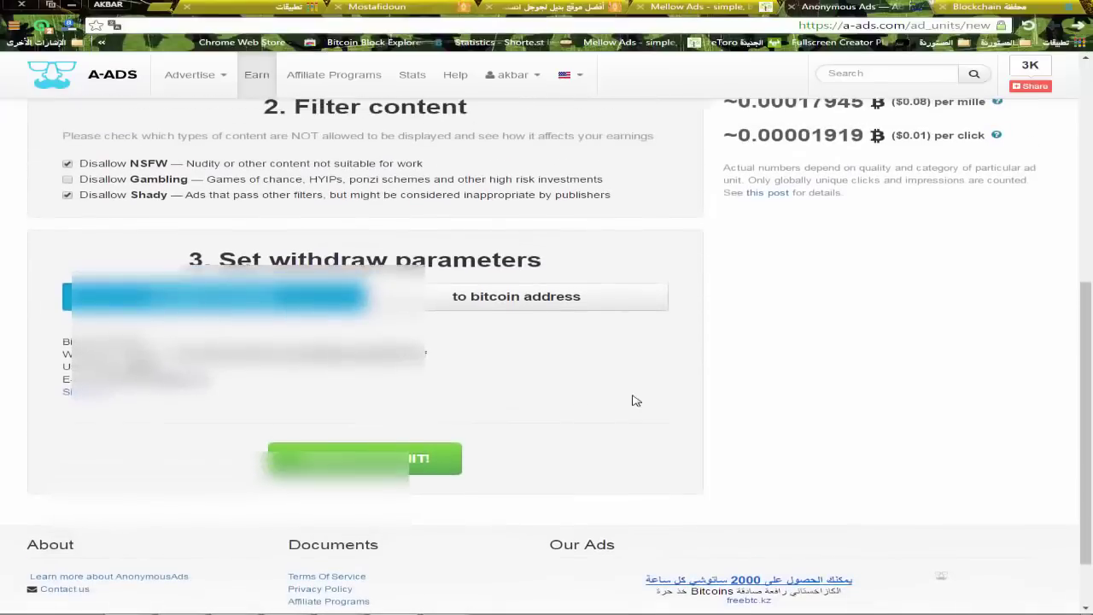
left_click(512, 299)
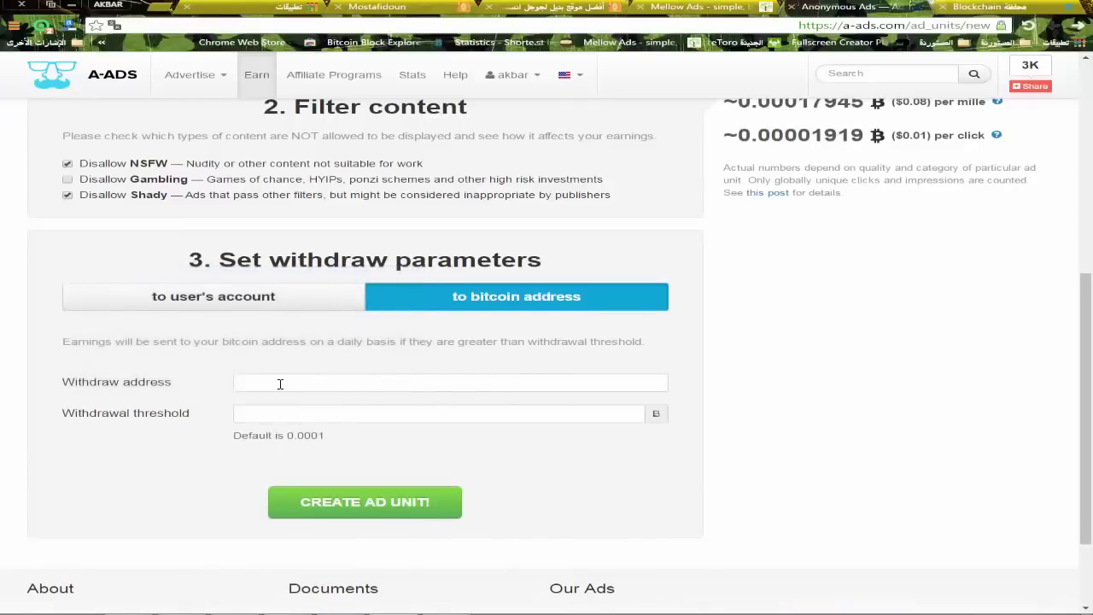
- Switch to the Blockchain wallet, log in with the saved credentials and open its transactions list
left_click(990, 6)
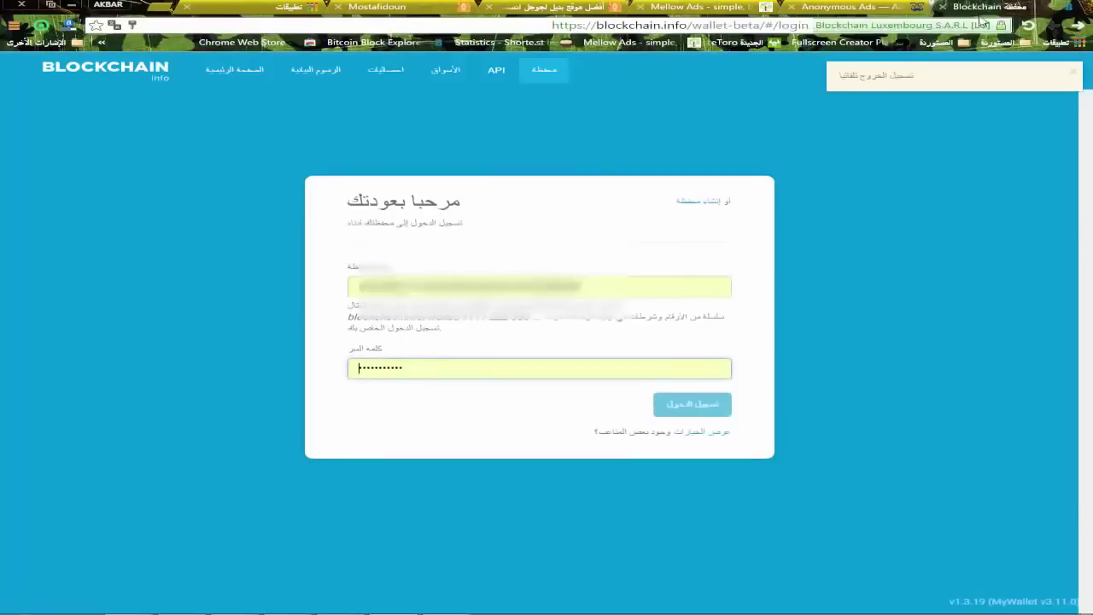
left_click(704, 403)
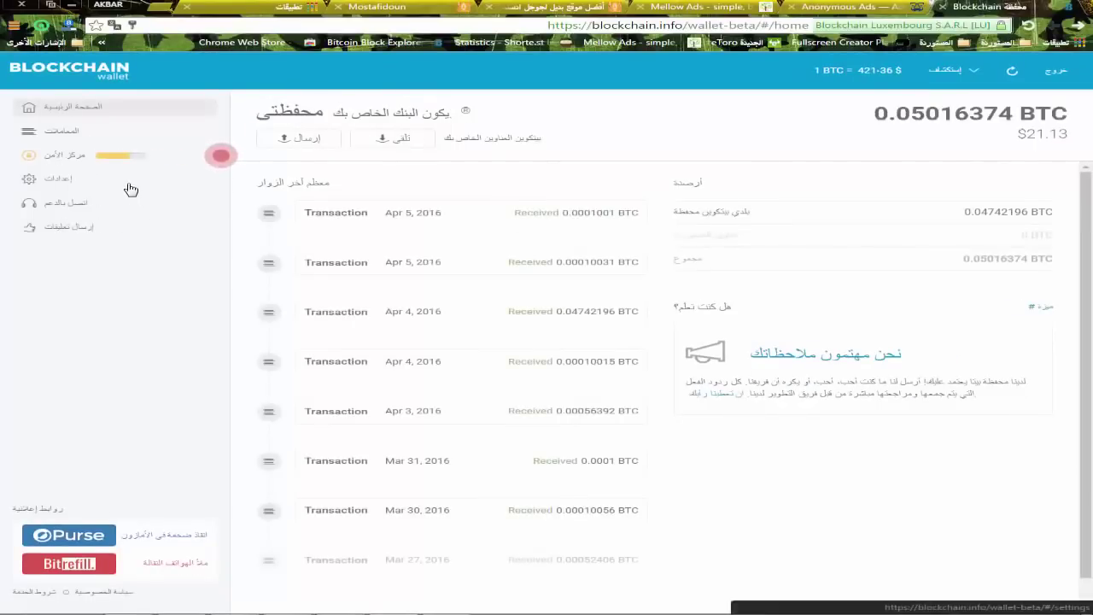
left_click(60, 138)
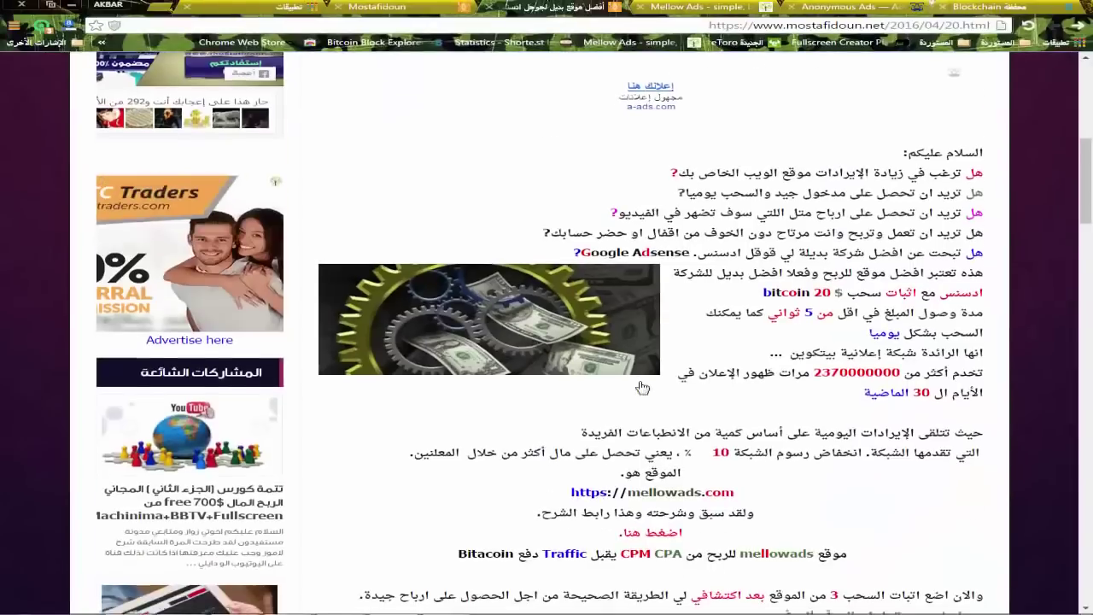
- Review the payment-proof post and the homepage banner ads on the Mostafidoun site, and return to the Blockchain transactions
scroll(650, 413, "down", 5)
scroll(651, 413, "down", 2)
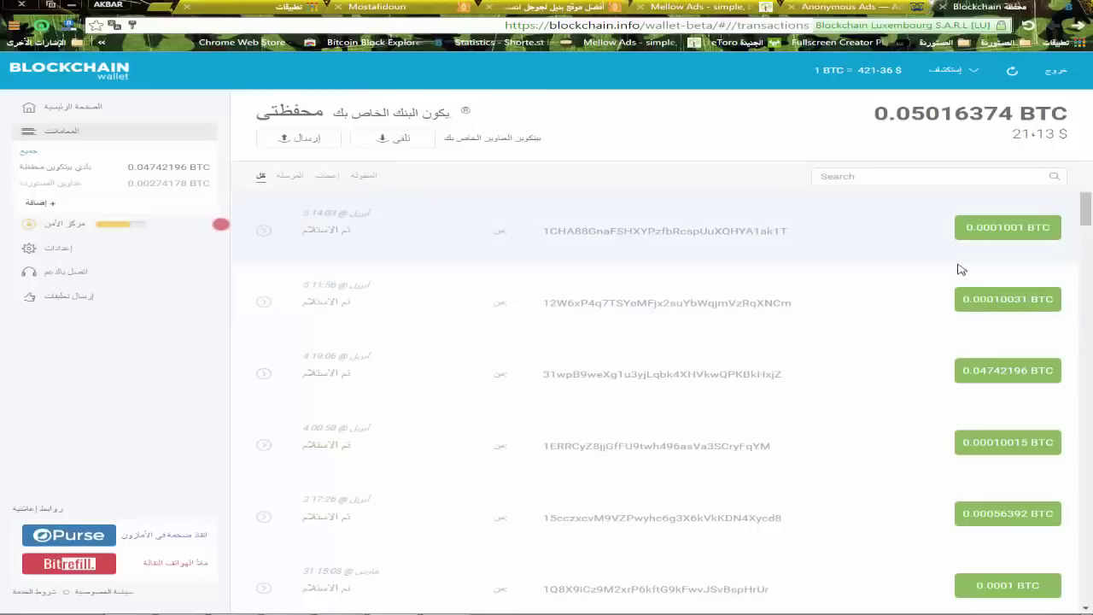
left_click(570, 6)
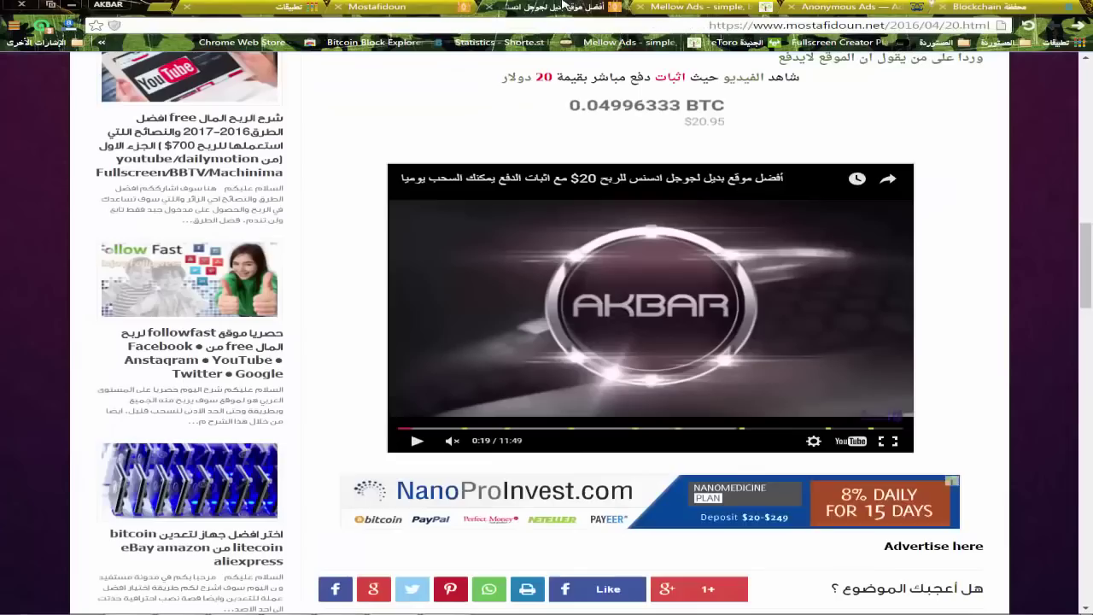
left_click(703, 6)
left_click(393, 7)
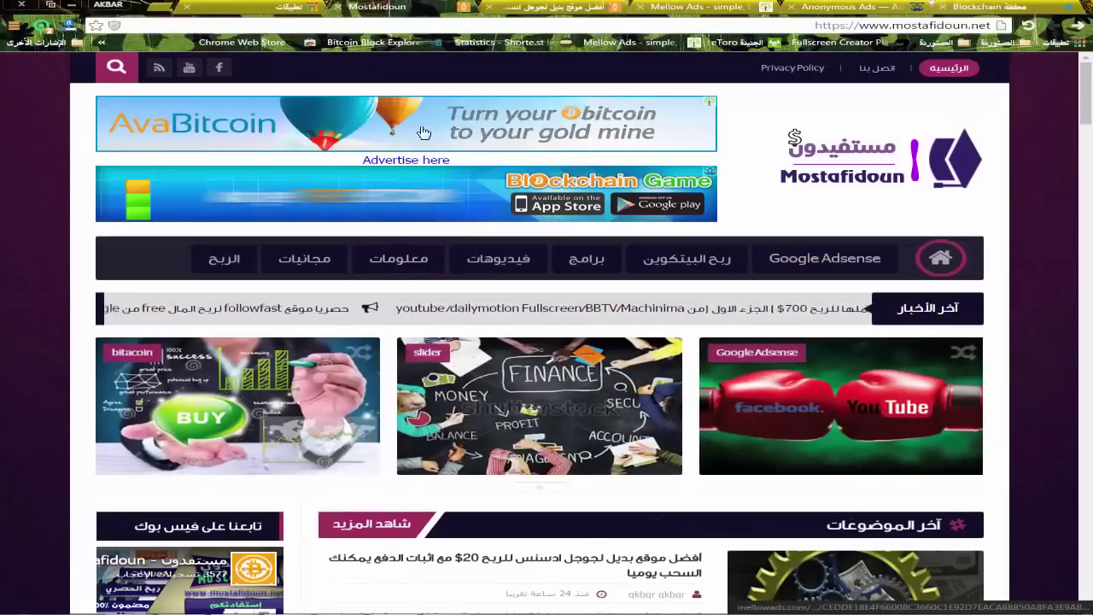
left_click(688, 6)
left_click(393, 7)
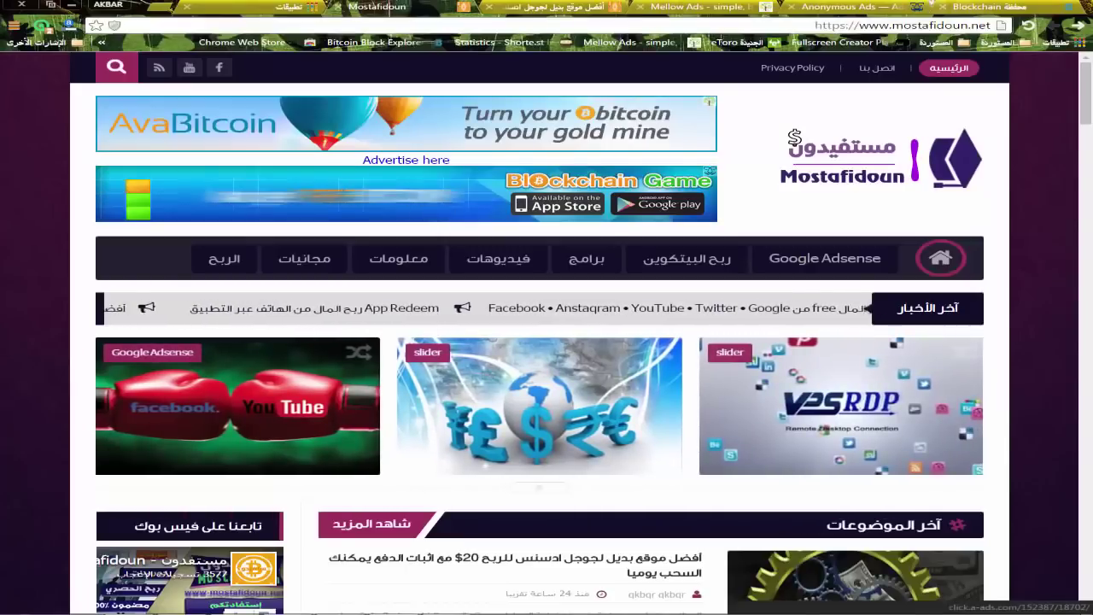
left_click(995, 6)
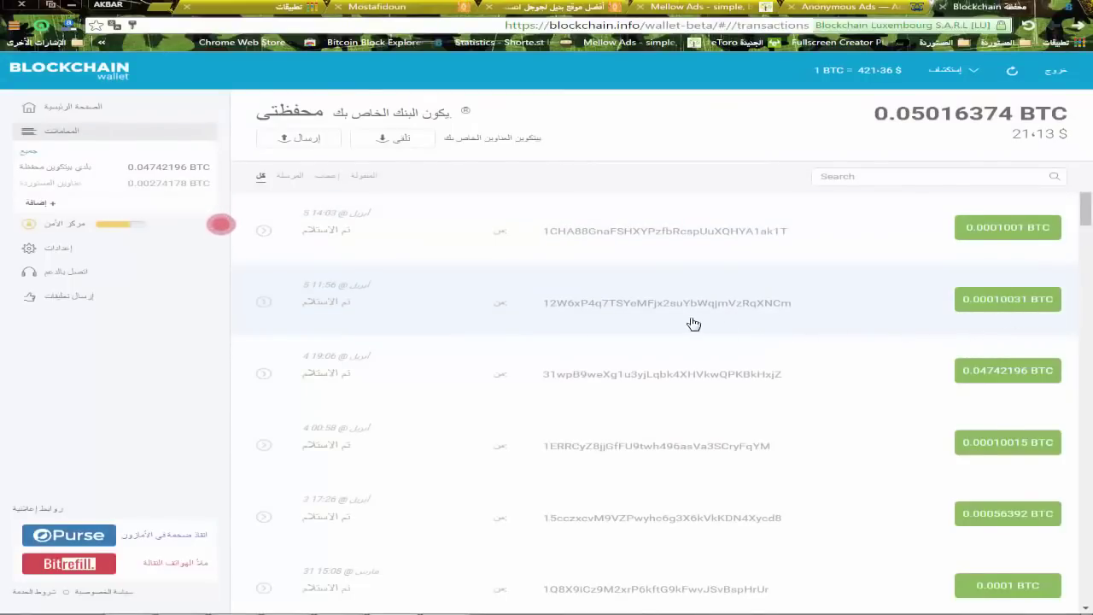
- Open the Windows Calculator, move it aside from the transaction amounts and produce the value 50000
key("super")
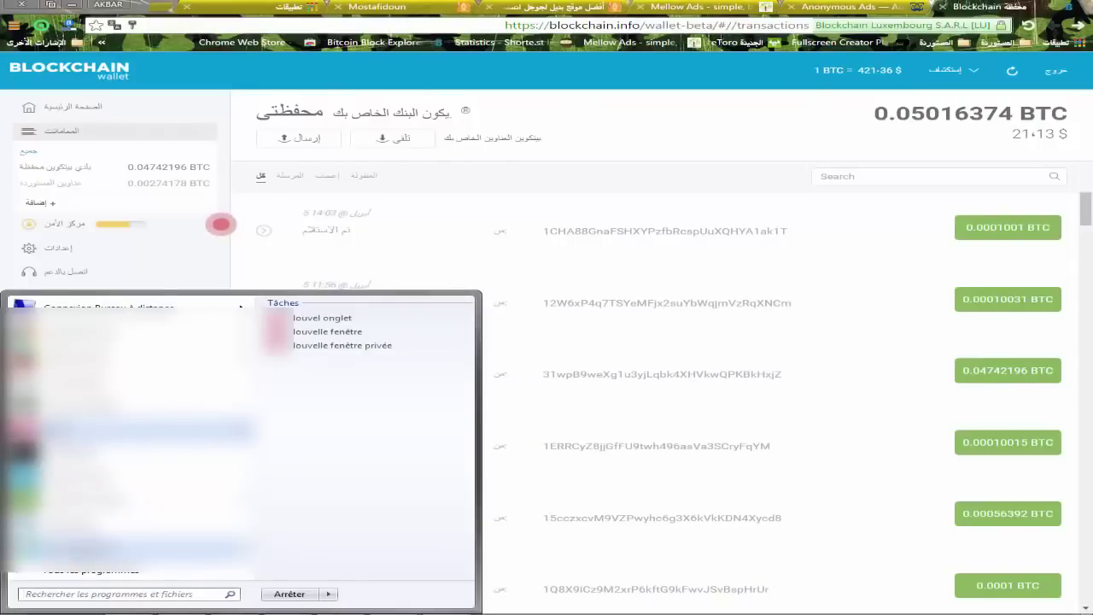
left_click(85, 525)
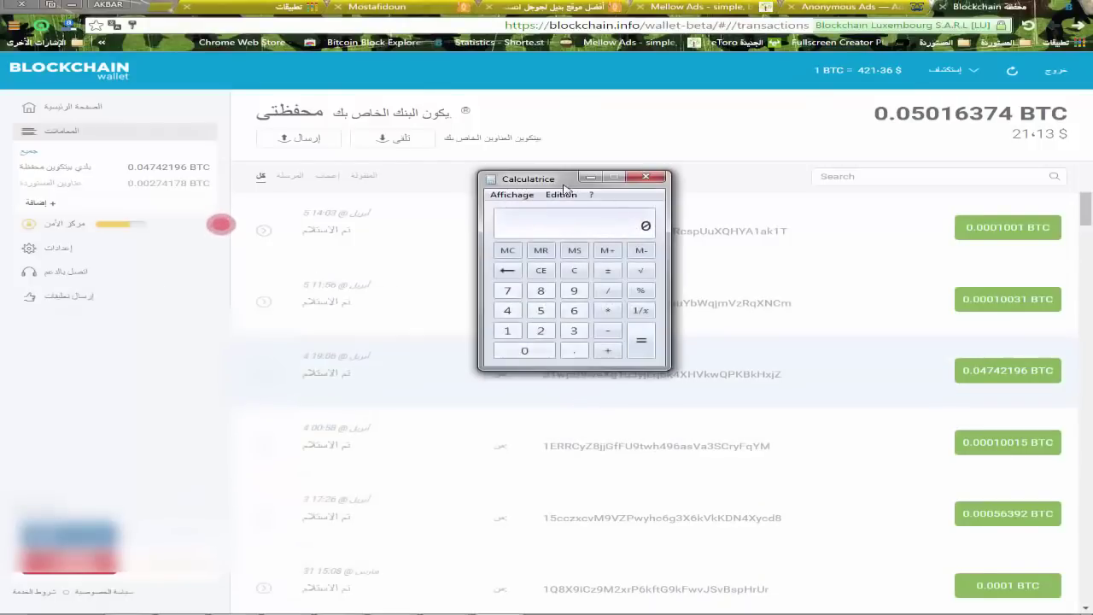
left_click_drag(563, 188, 378, 174)
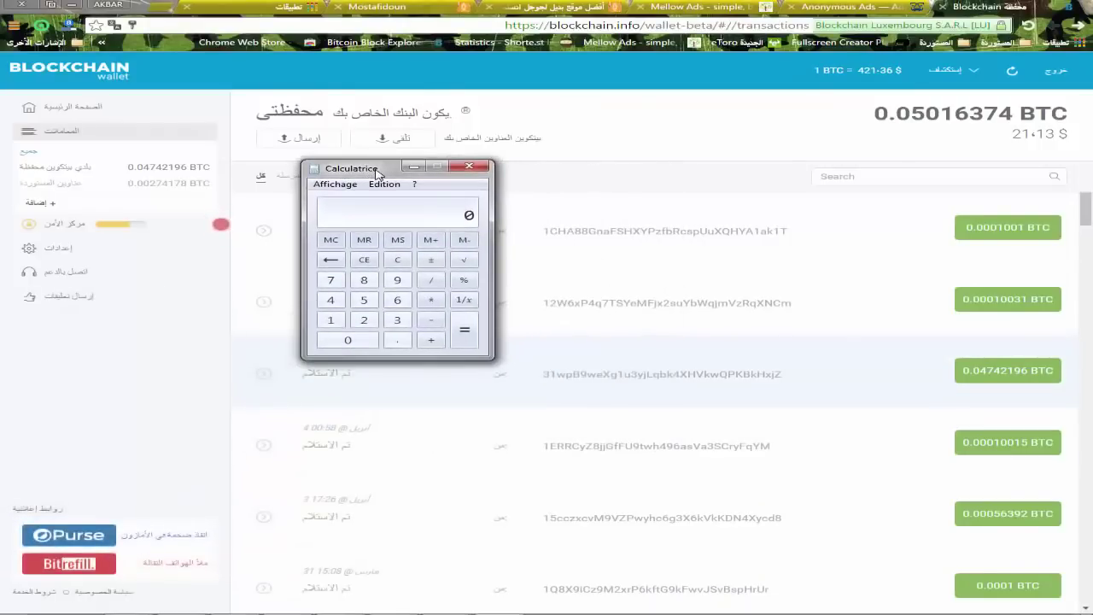
left_click(363, 302)
left_click(430, 301)
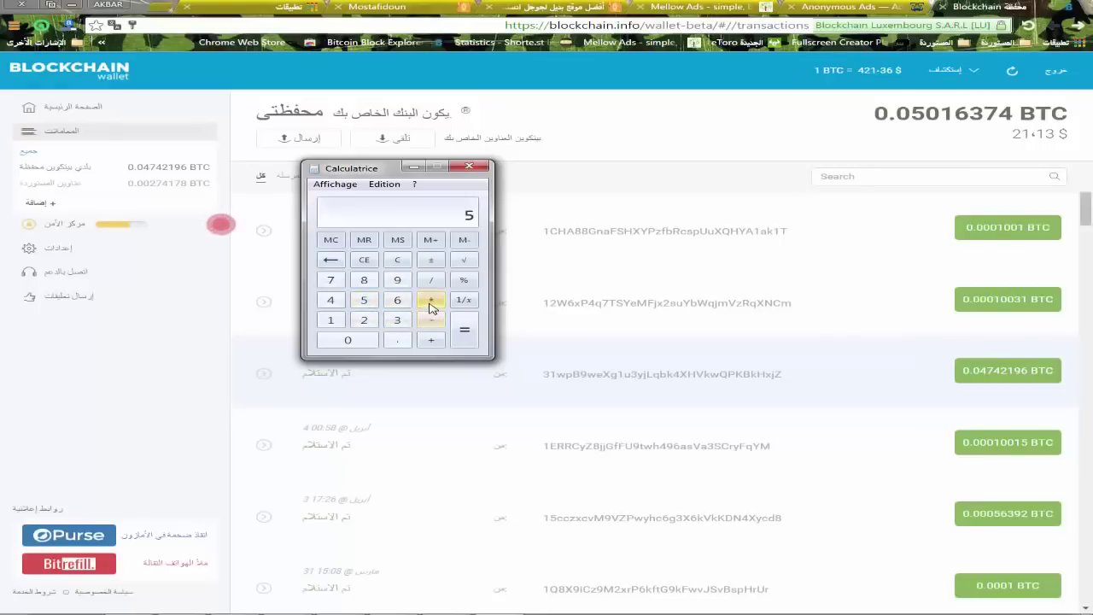
left_click(330, 321)
left_click(335, 341)
double_click(338, 340)
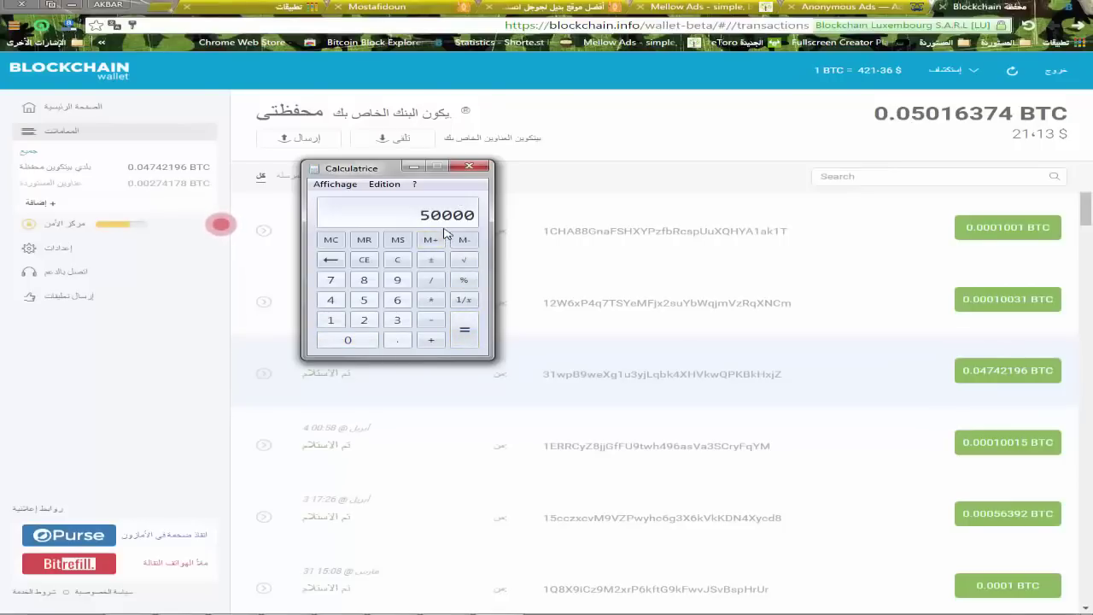
- Multiply 50000 by 30 in the calculator and close it
left_click(431, 299)
left_click(397, 319)
left_click(348, 340)
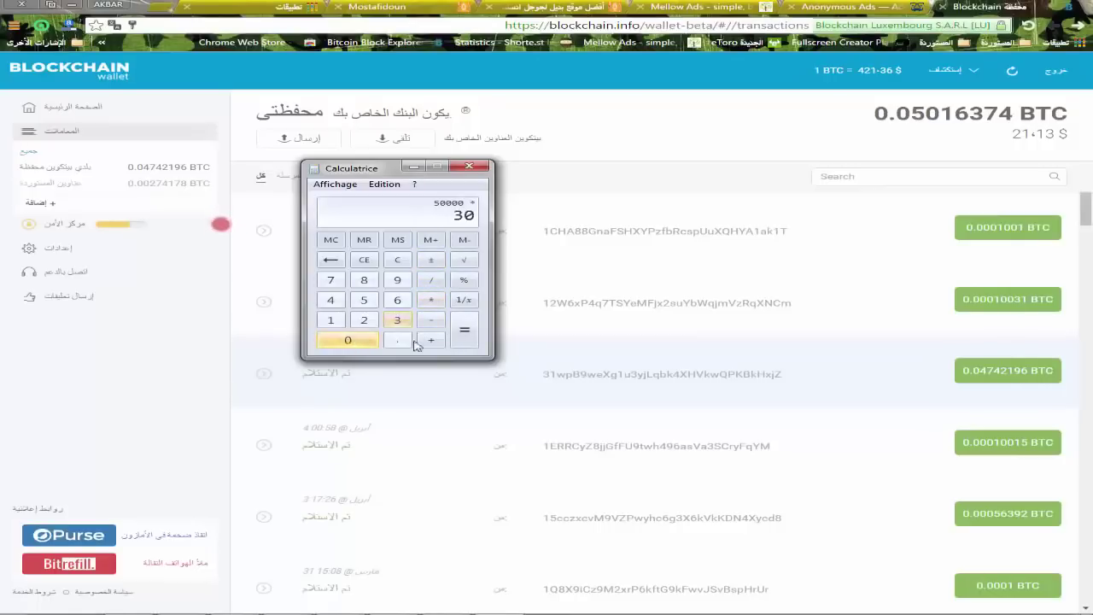
left_click(466, 331)
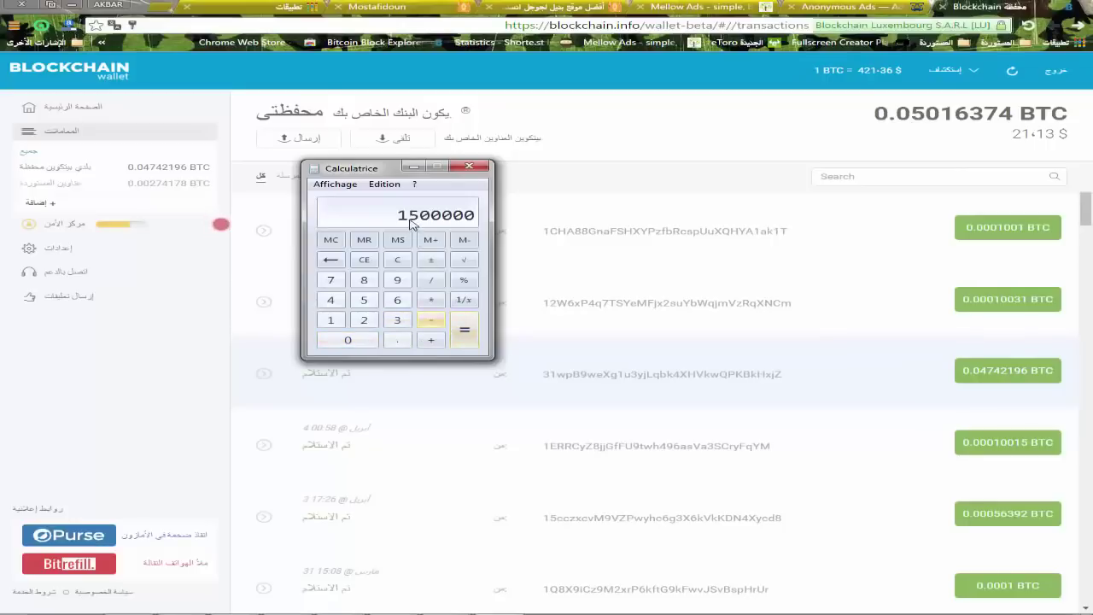
left_click(470, 166)
- Compare the Mellow Ads dashboard with the estimated earnings on the A-ADS ad unit form
left_click(741, 7)
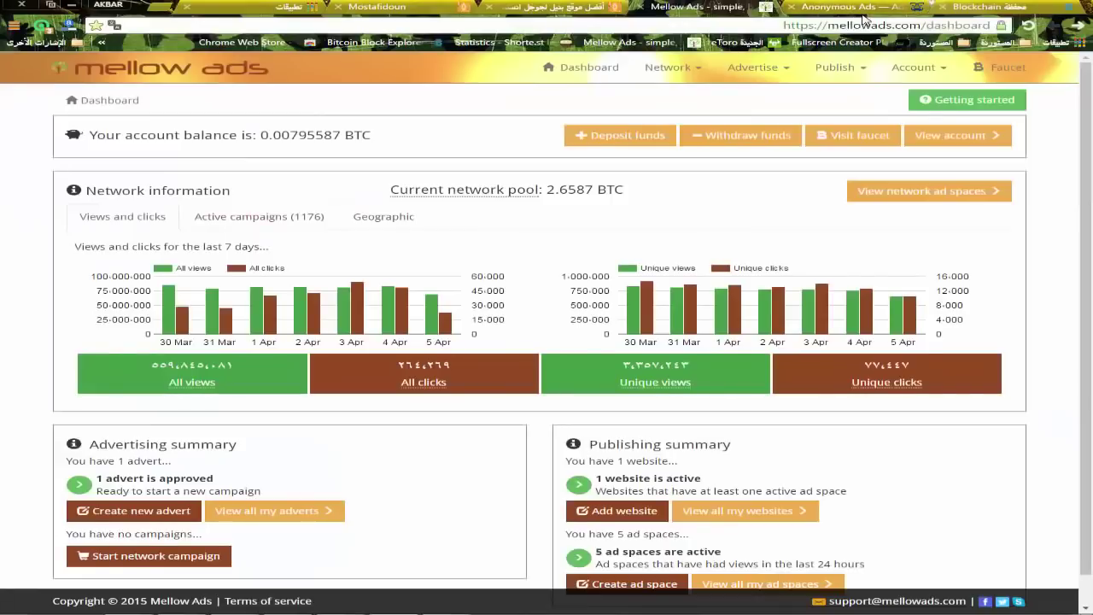
left_click(841, 6)
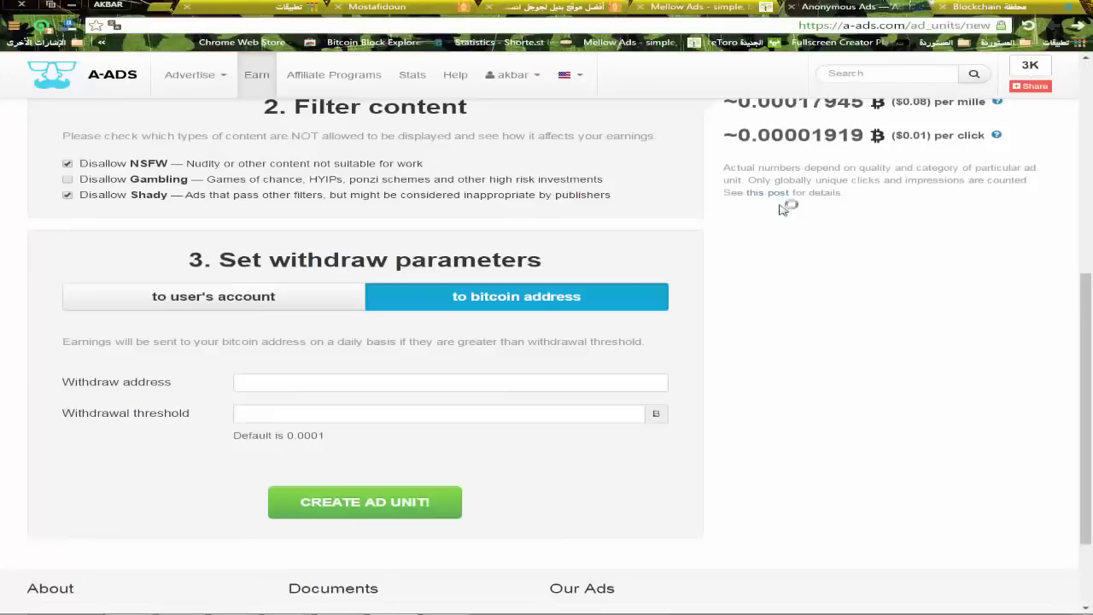
scroll(785, 205, "up", 2)
left_click(717, 5)
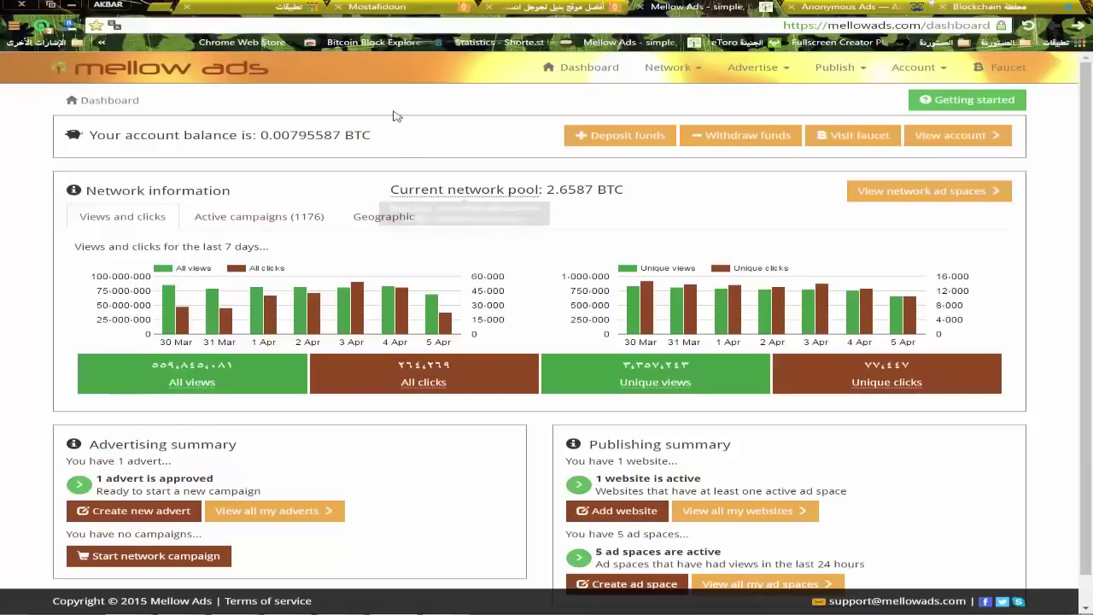
- Open the second-part YouTube earnings course post on the Mostafidoun site and look through the page down to its lower sections
left_click(380, 7)
scroll(182, 467, "down", 1)
scroll(182, 467, "down", 9)
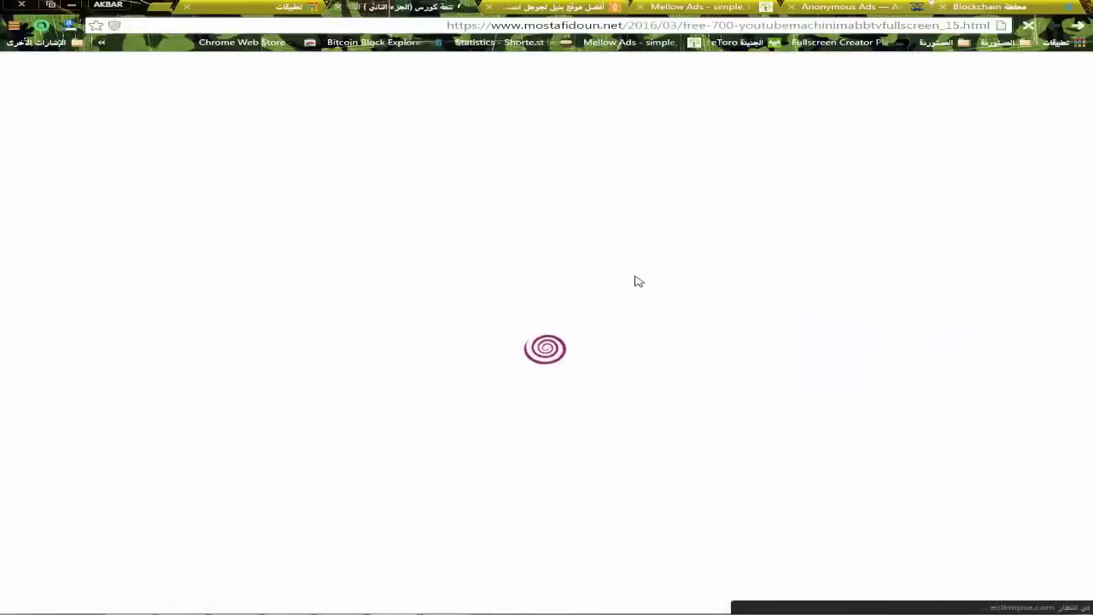
scroll(551, 430, "down", 20)
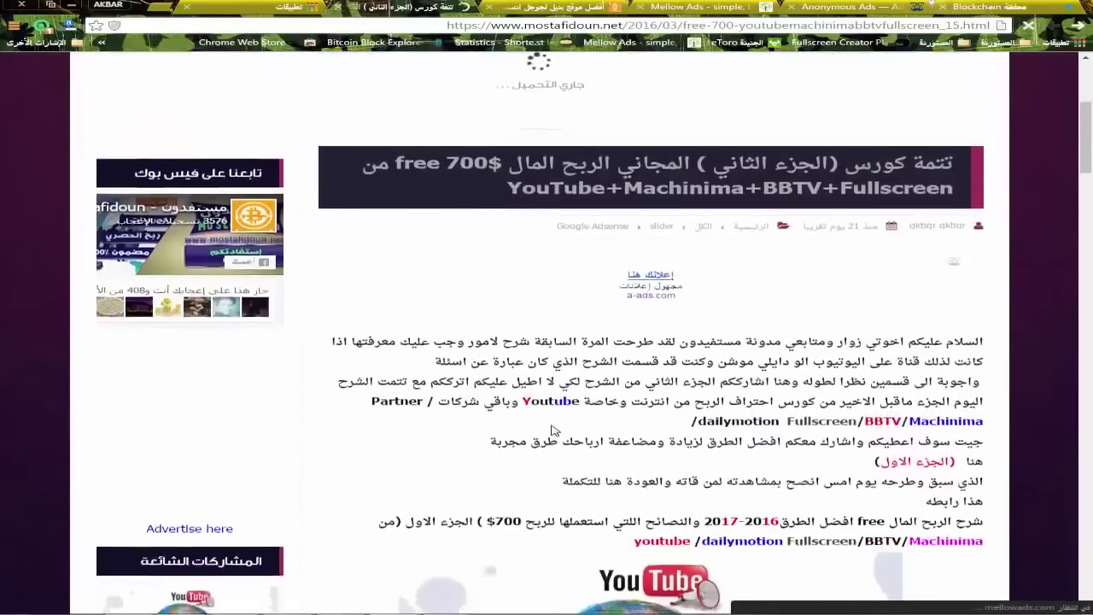
scroll(551, 426, "down", 20)
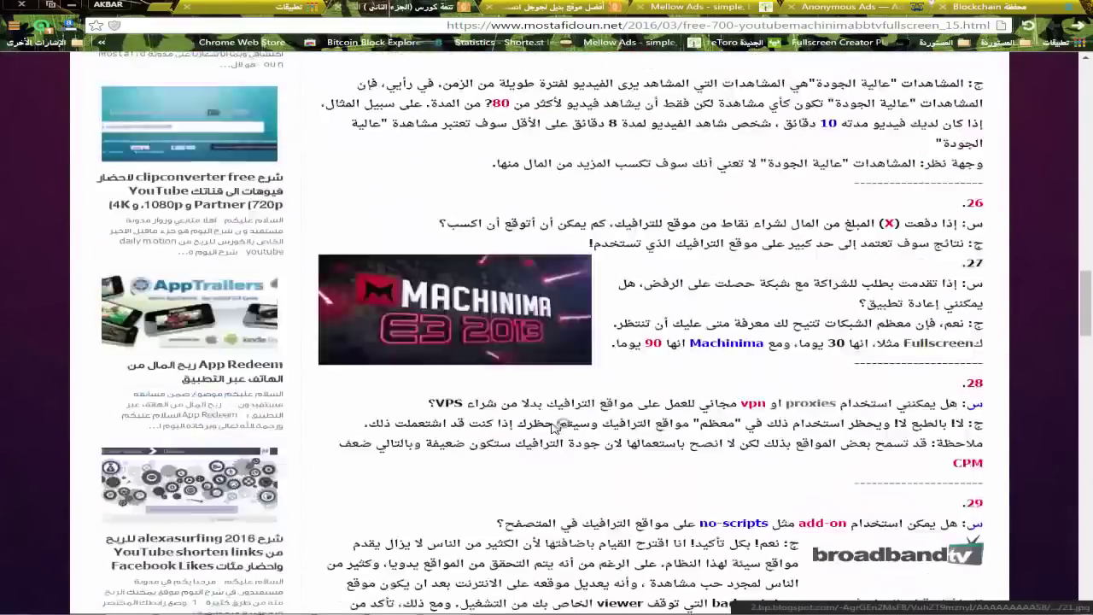
scroll(597, 315, "down", 5)
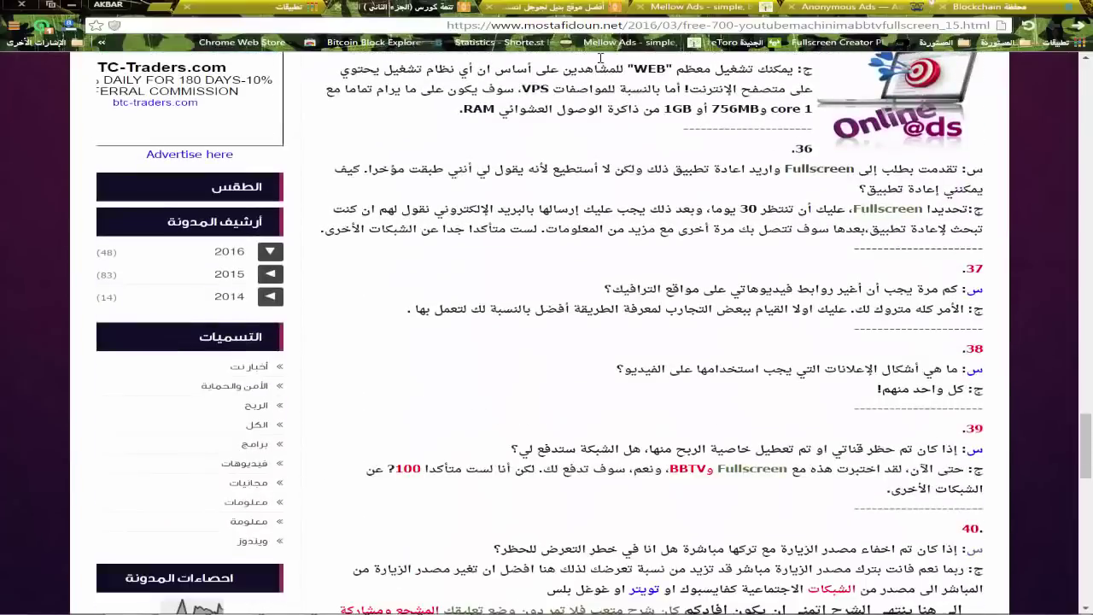
- Check the withdraw parameters on the A-ADS form and the transactions in the Blockchain wallet
left_click(845, 7)
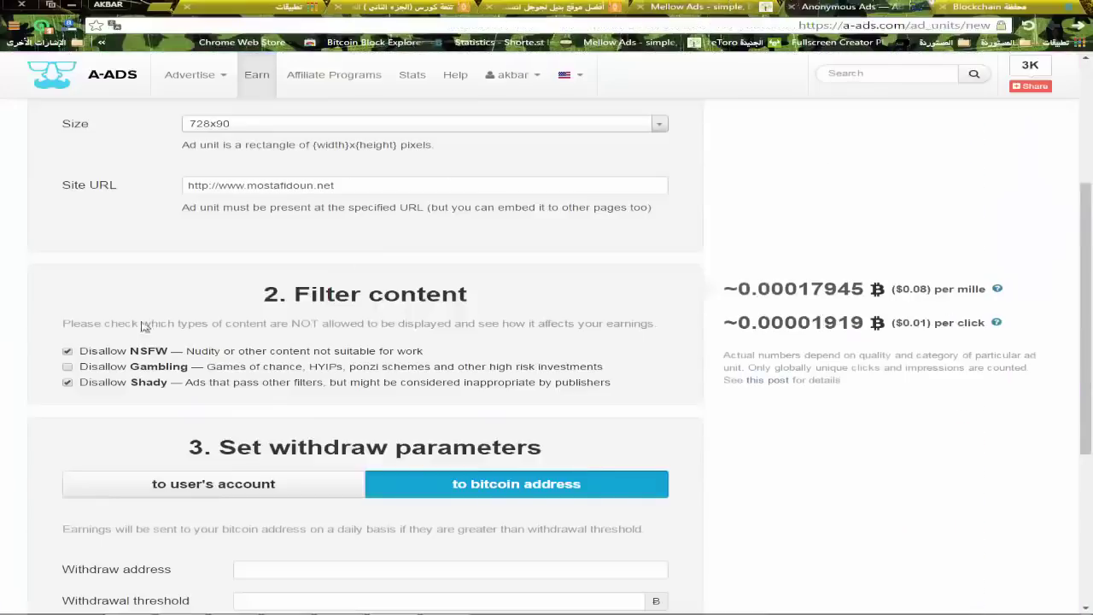
scroll(2, 385, "down", 3)
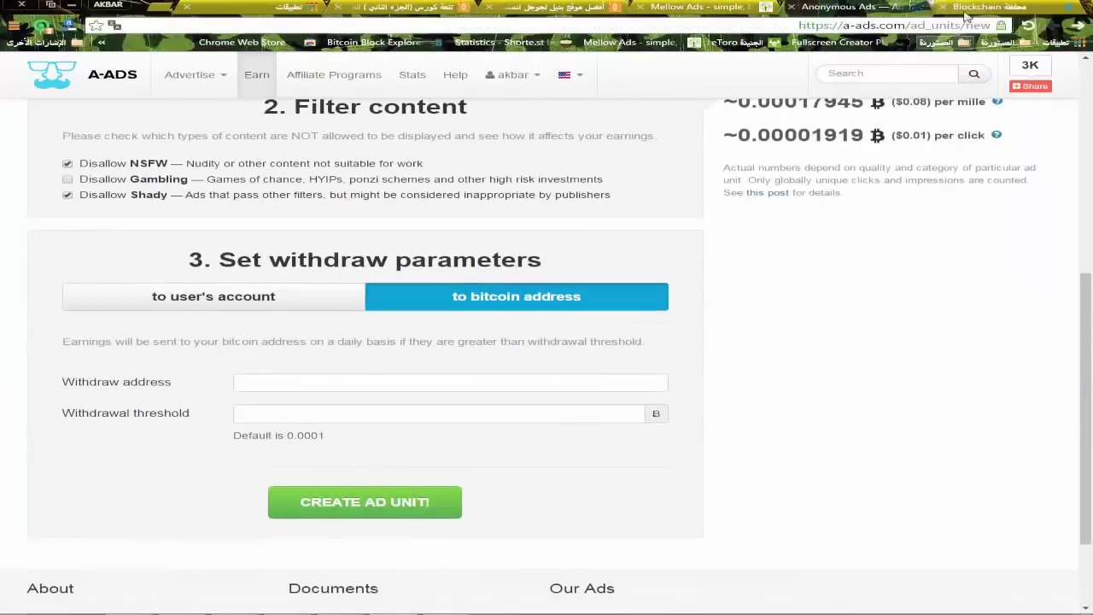
left_click(990, 7)
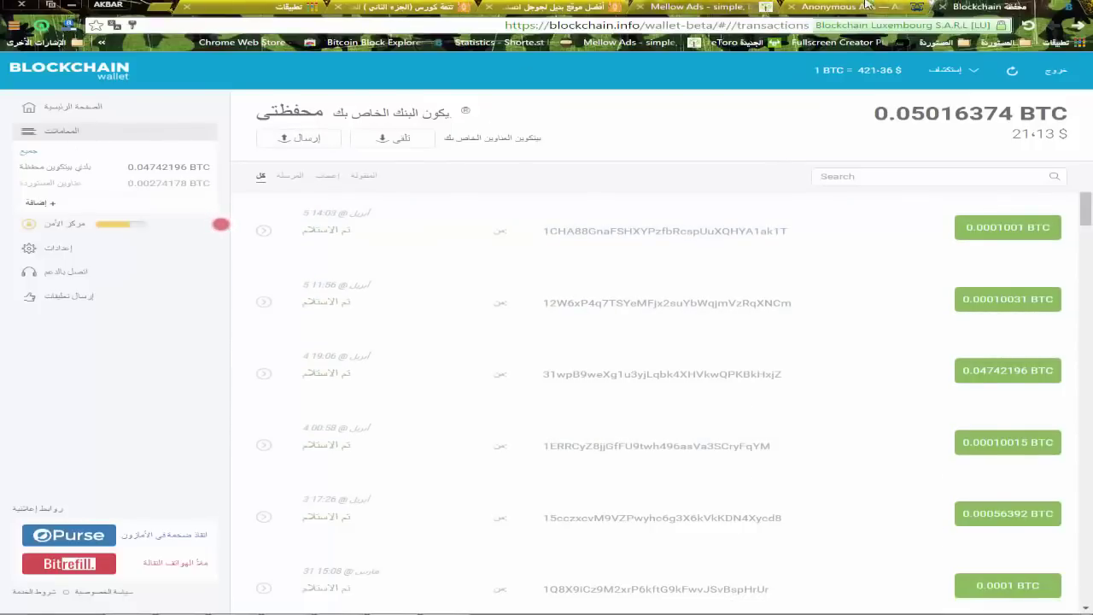
- Fill in the withdraw address on the A-ADS ad unit form with the first saved bitcoin address
left_click(841, 7)
left_click(463, 385)
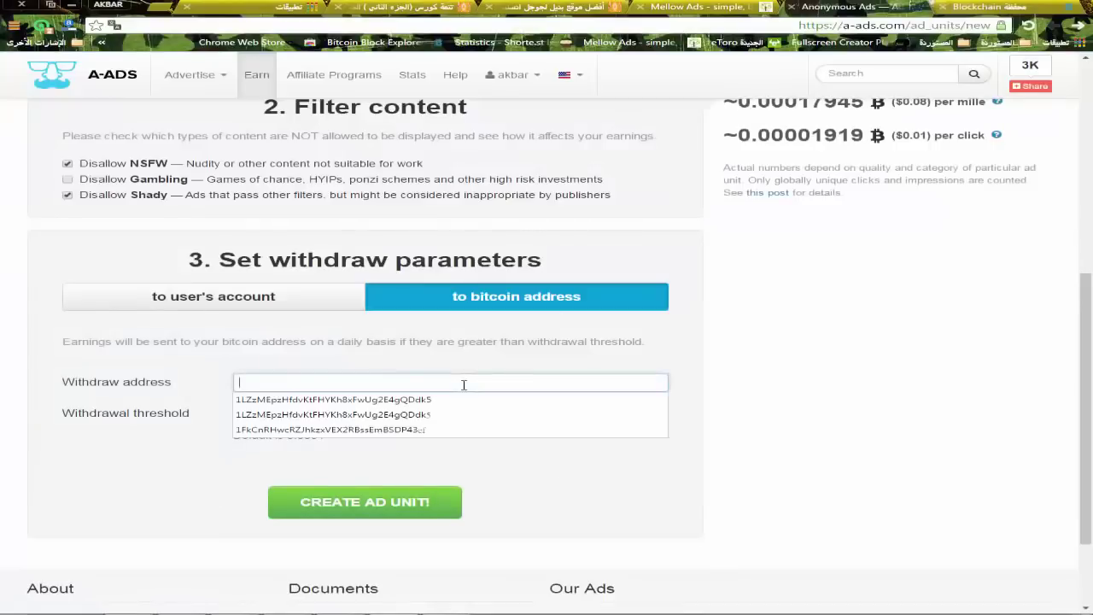
left_click(441, 400)
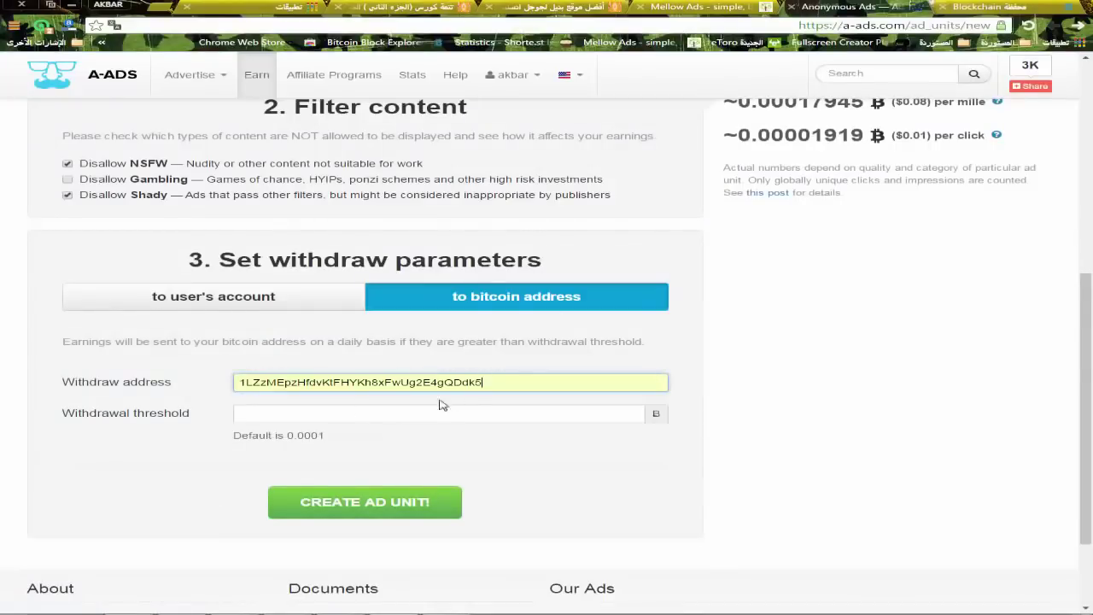
left_click(508, 385)
left_click(536, 463)
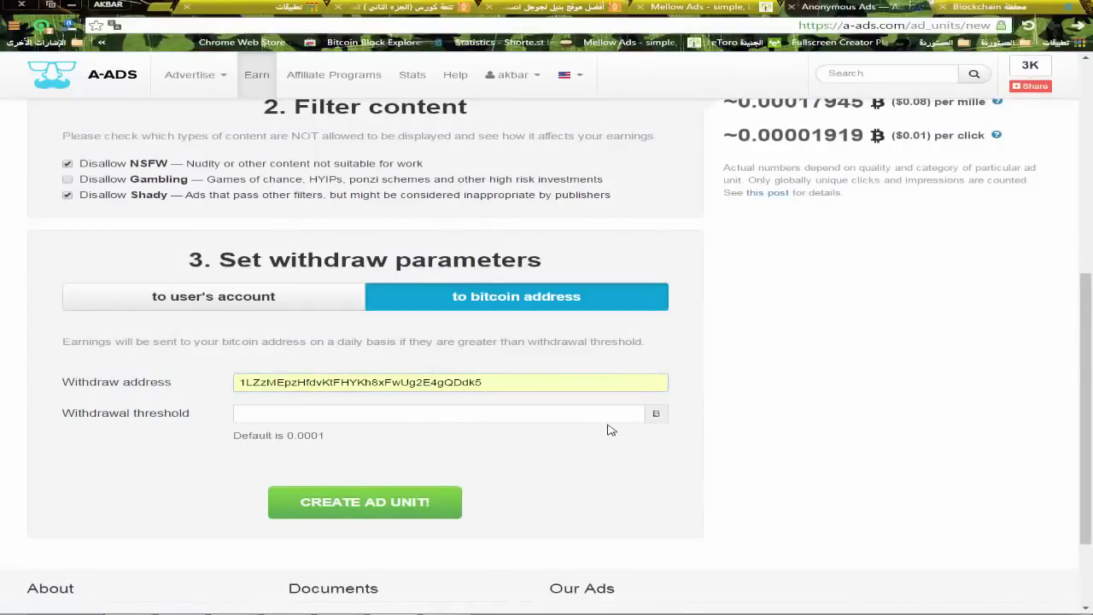
- Set the withdrawal threshold to 0.0001 BTC
left_click(575, 411)
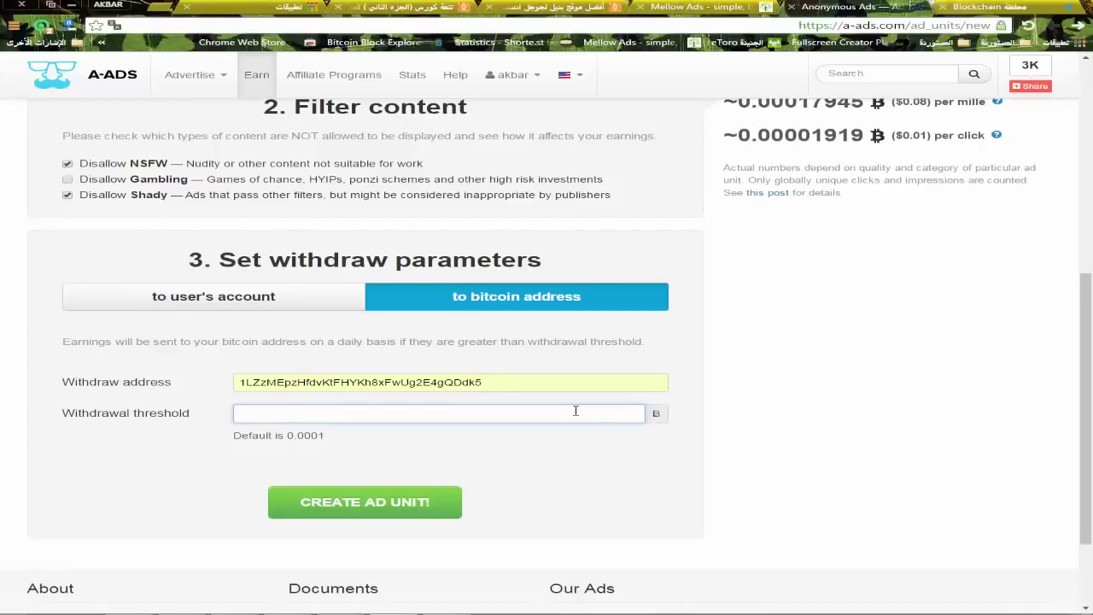
left_click(330, 416)
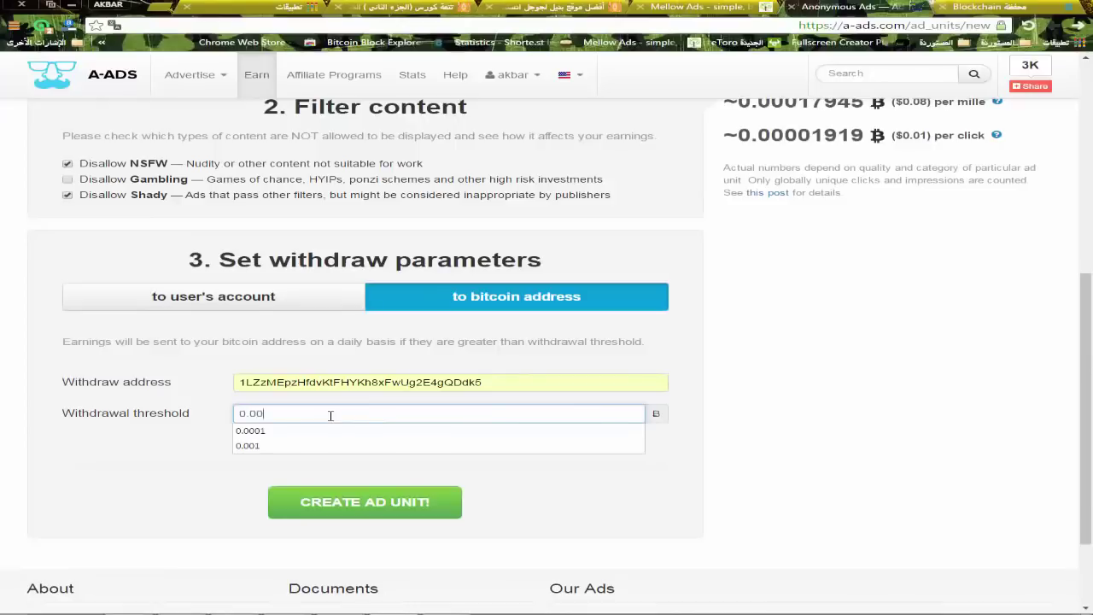
type("01")
left_click(210, 503)
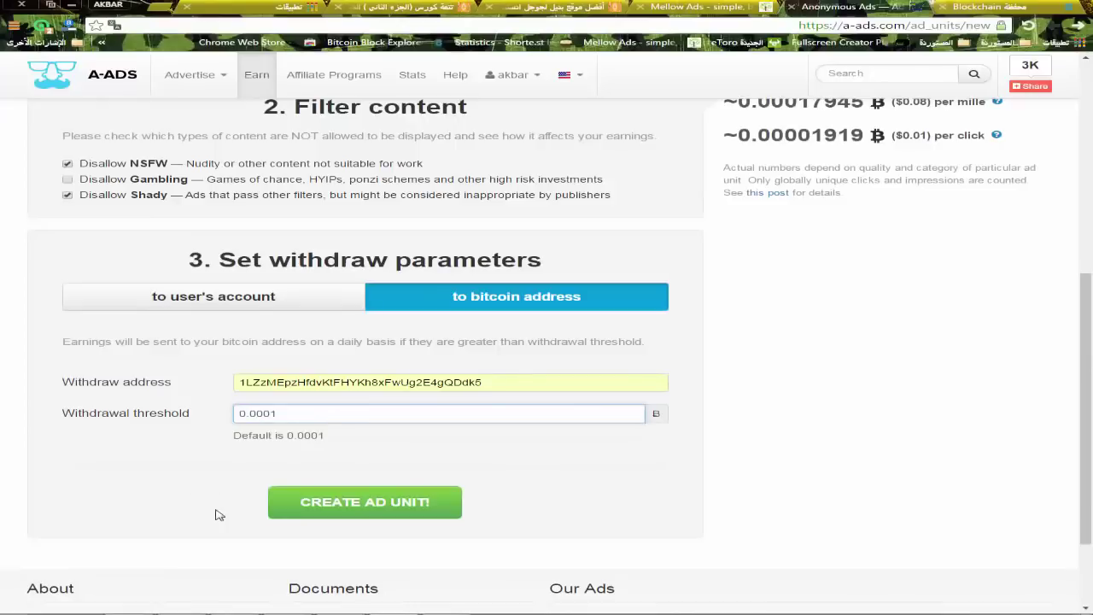
- Check the Blockchain wallet transactions once more and create the ad unit on A-ADS
left_click(999, 6)
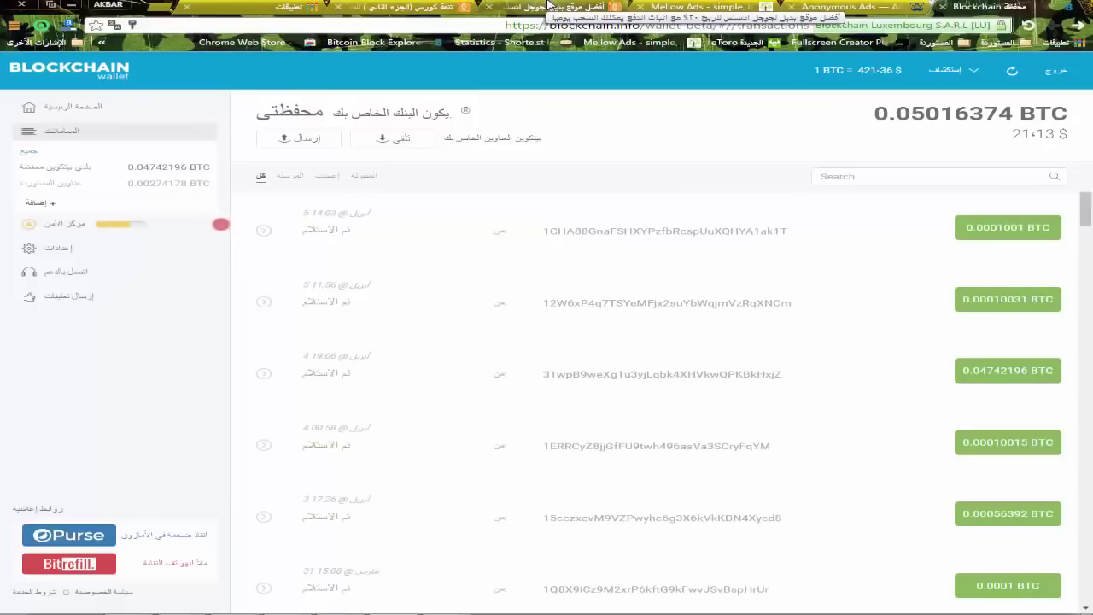
left_click(857, 6)
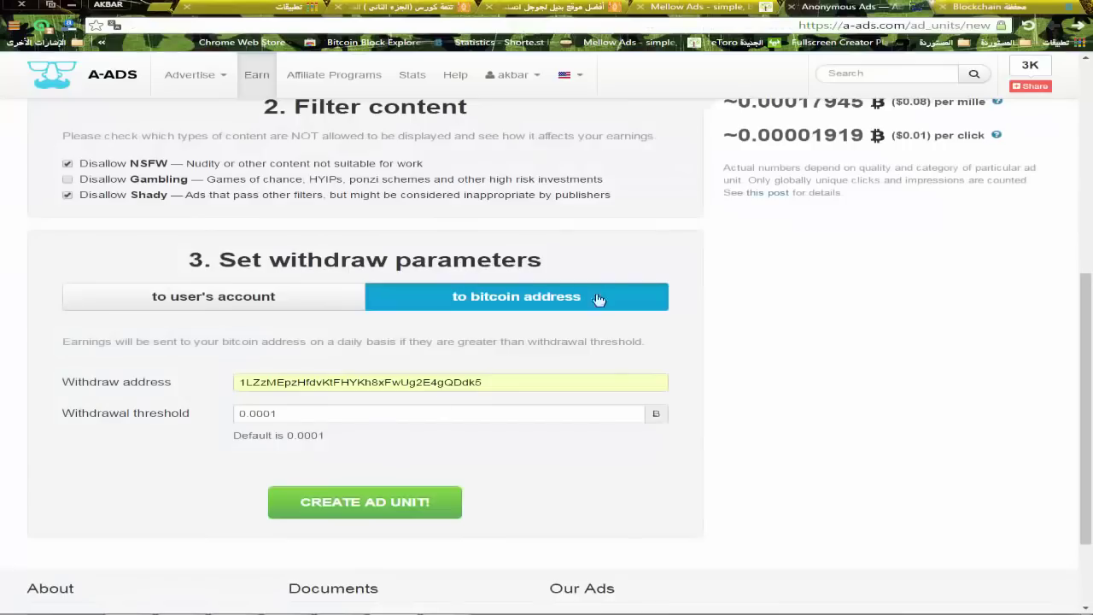
left_click(300, 414)
scroll(300, 414, "down", 2)
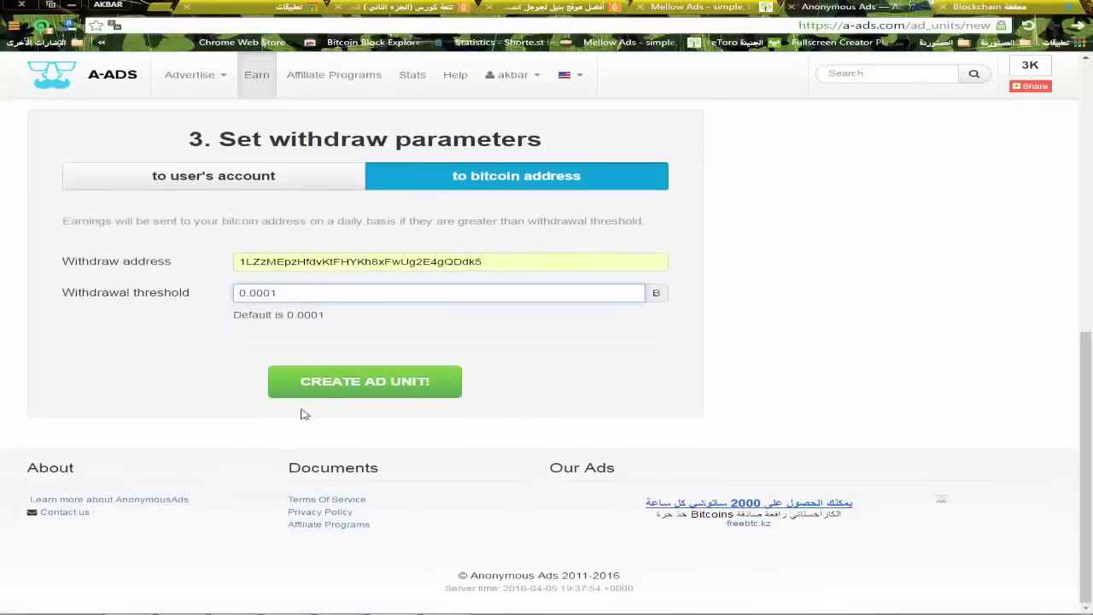
left_click(394, 390)
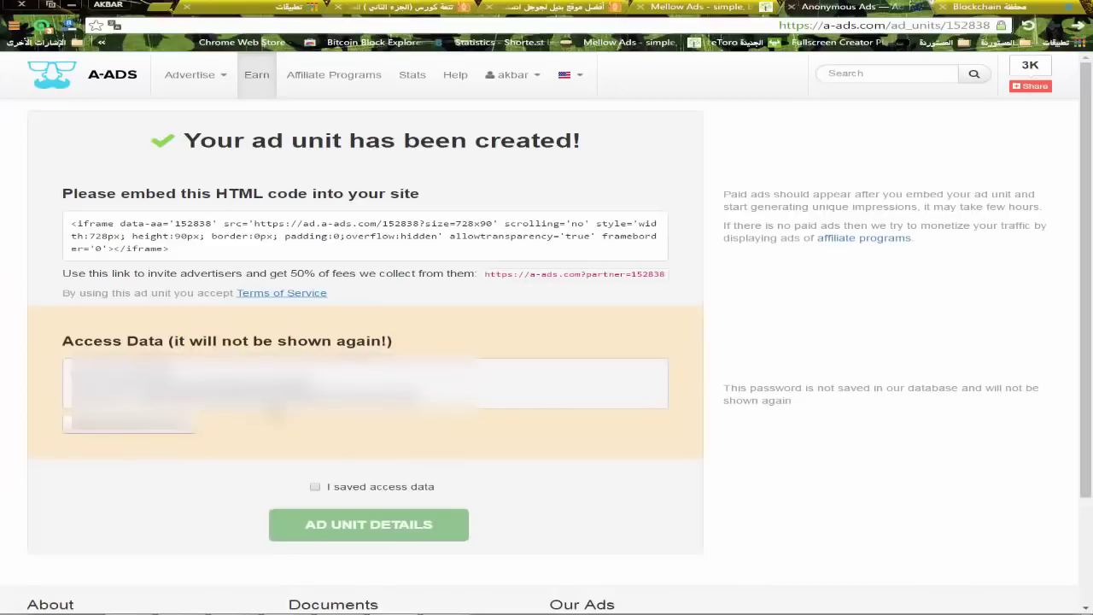
- Copy the complete HTML embed code of the new ad unit
scroll(486, 385, "down", 1)
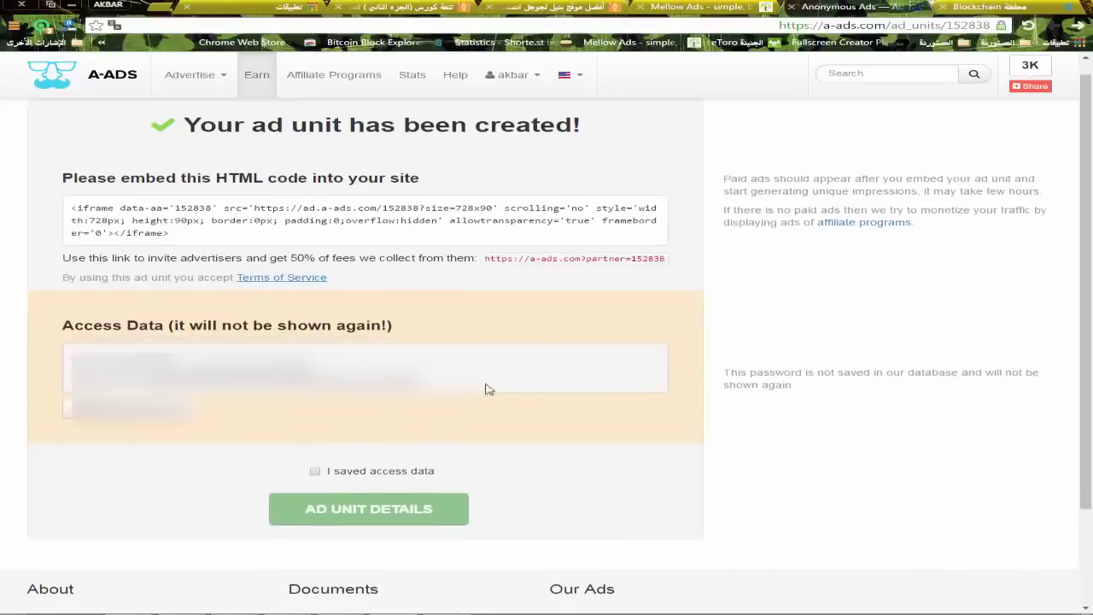
scroll(623, 407, "up", 1)
left_click_drag(182, 254, 67, 218)
left_click(155, 238)
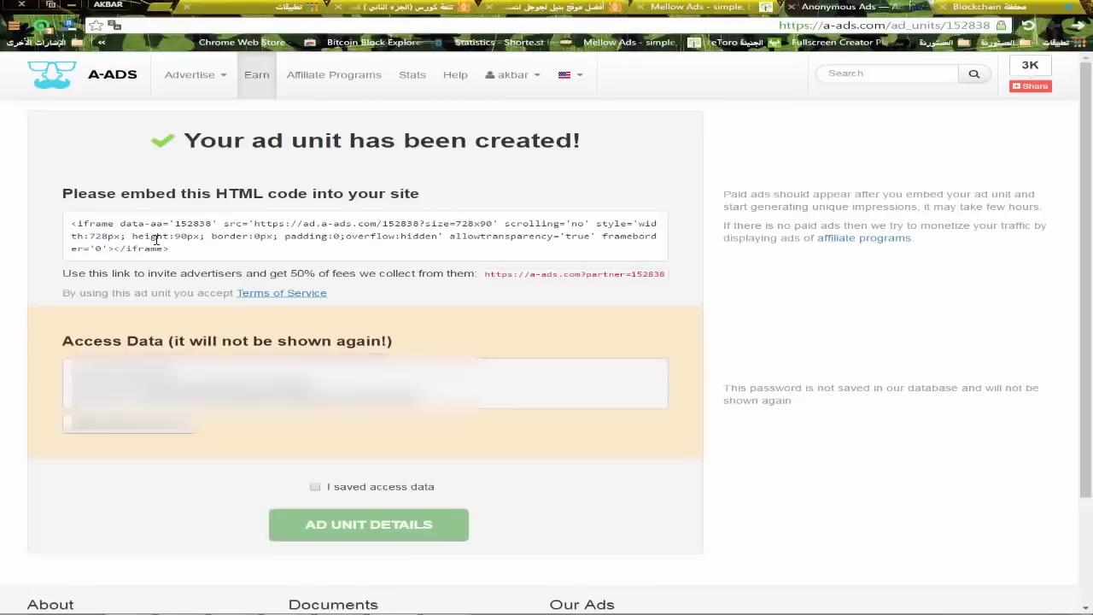
left_click_drag(192, 250, 40, 218)
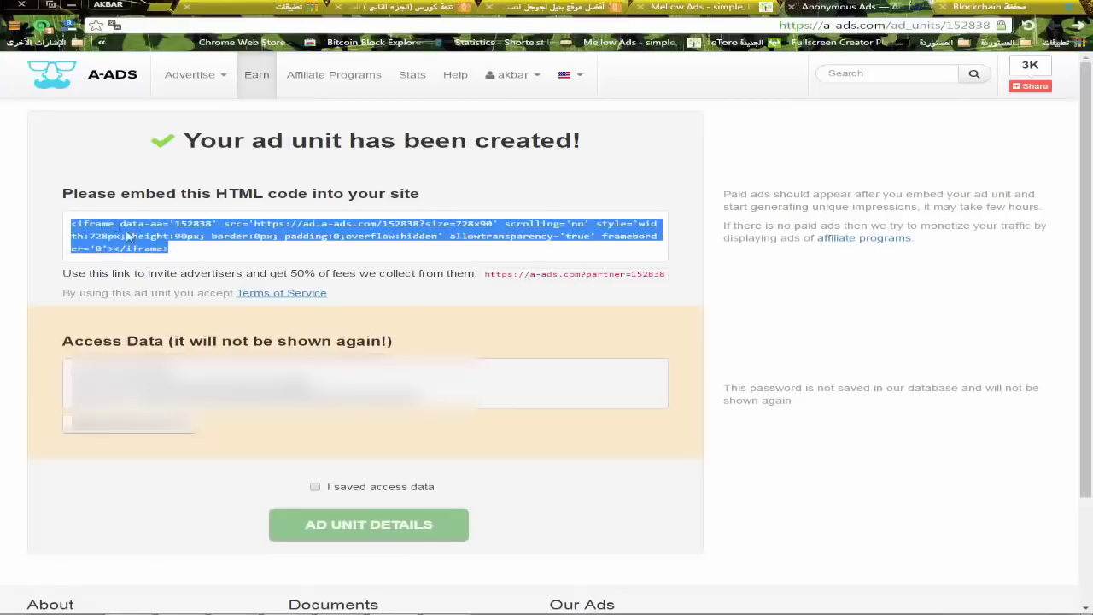
right_click(126, 235)
left_click(352, 237)
- Open the Blogger dashboard in a new tab and go to the layout of the Mostafidoun blog
left_click(979, 6)
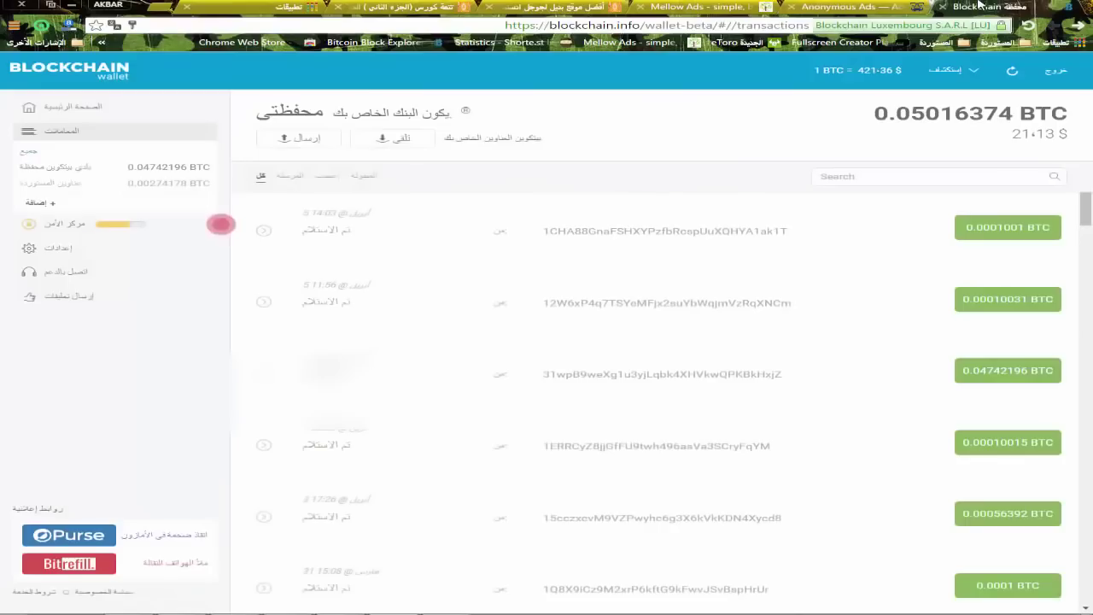
key("ctrl+t")
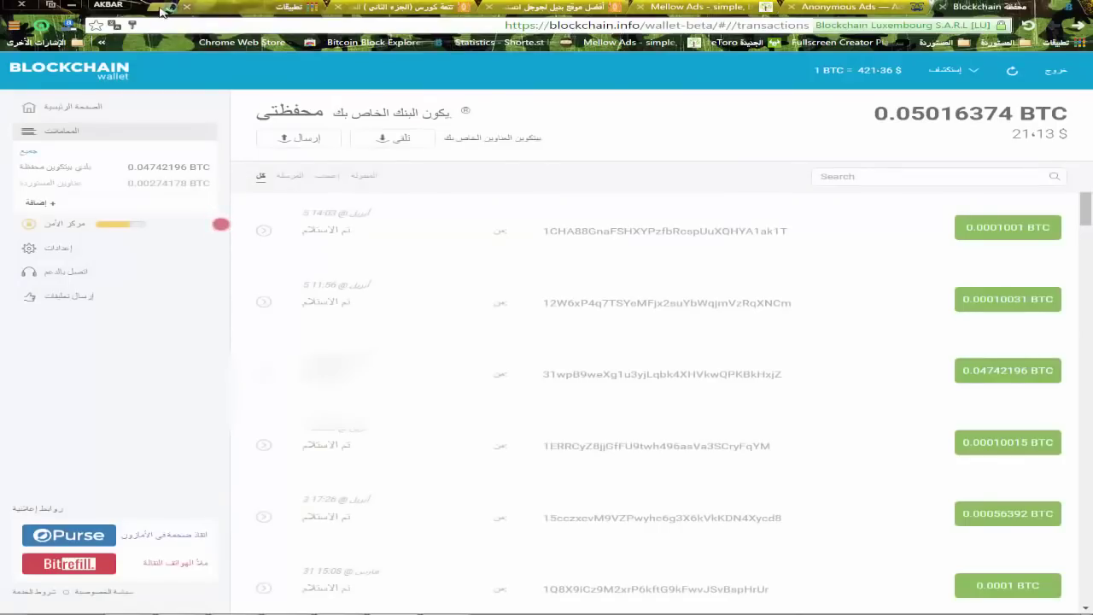
left_click(999, 42)
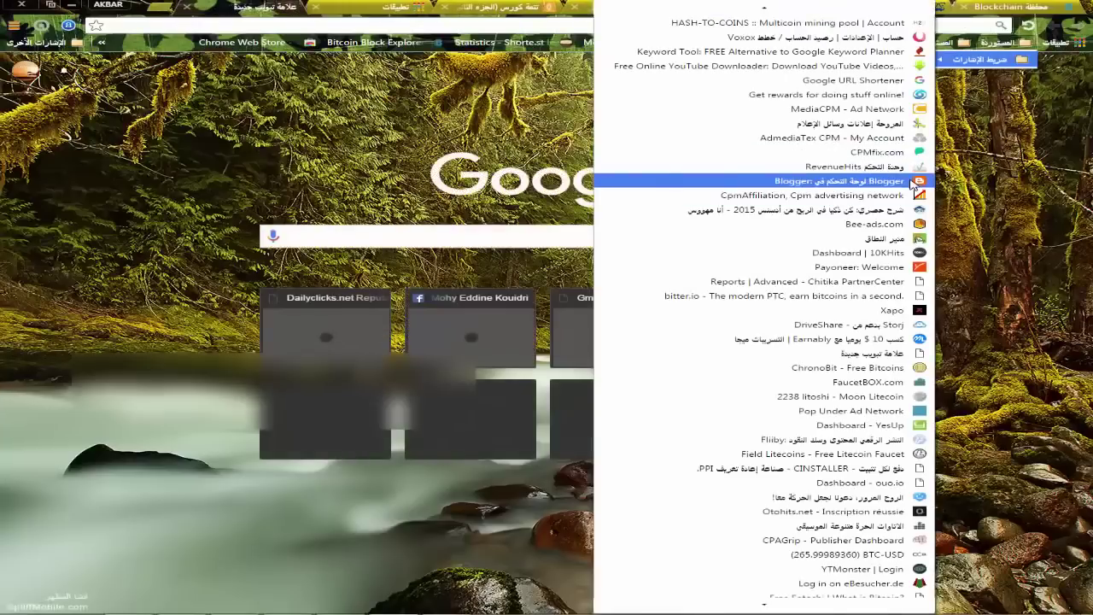
left_click(683, 175)
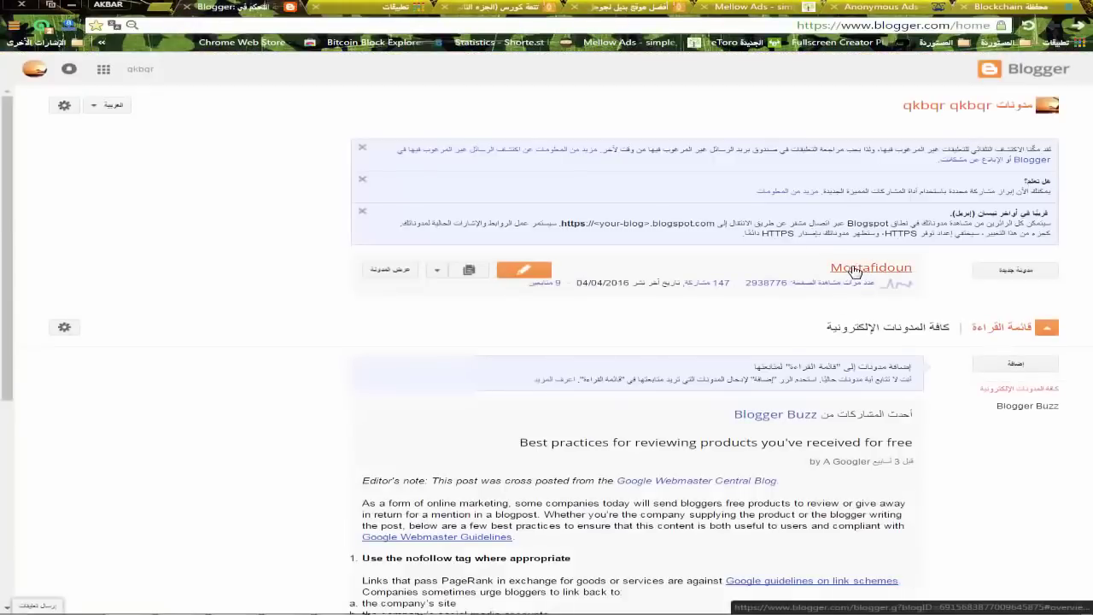
left_click(854, 270)
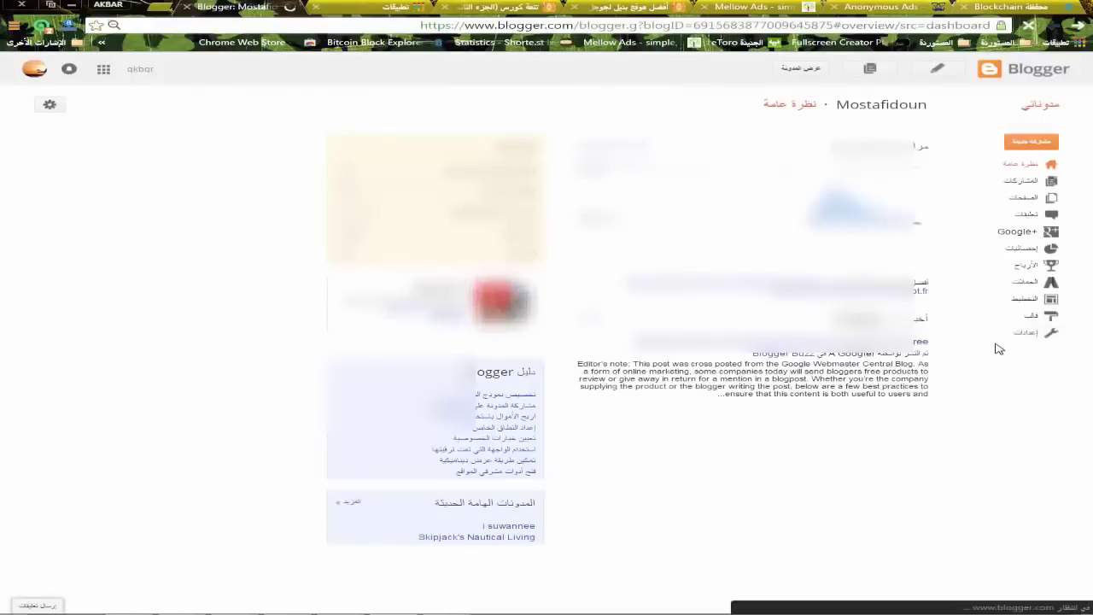
left_click(1027, 300)
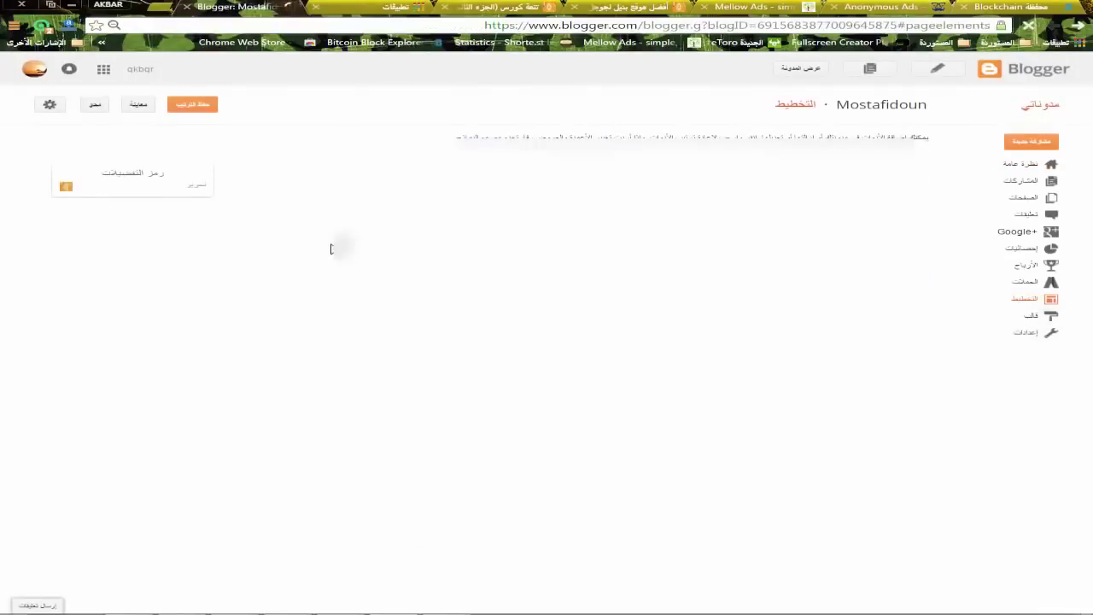
- Try adding an HTML/JavaScript gadget with the copied ad code below the layout's header area, discard it and close Blogger
scroll(332, 251, "down", 5)
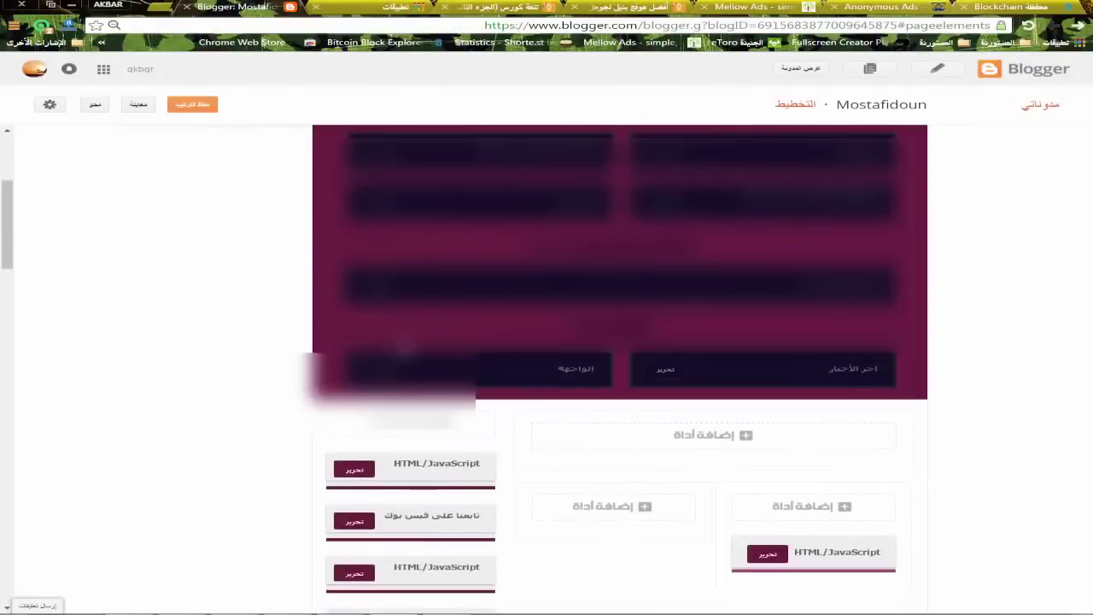
scroll(472, 461, "down", 1)
left_click(725, 381)
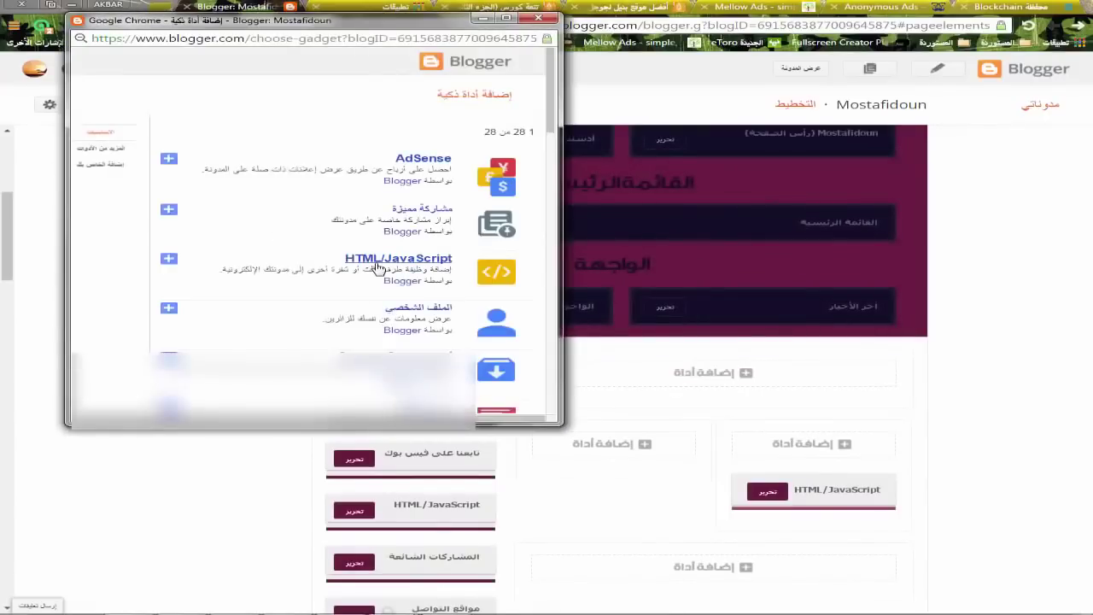
left_click(399, 267)
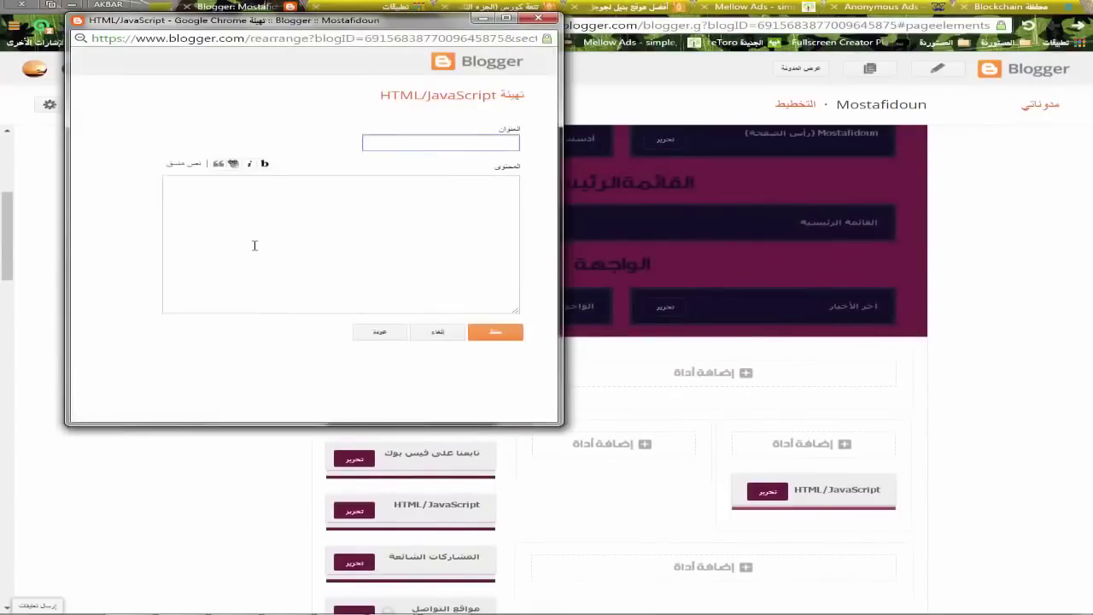
right_click(254, 245)
left_click(243, 317)
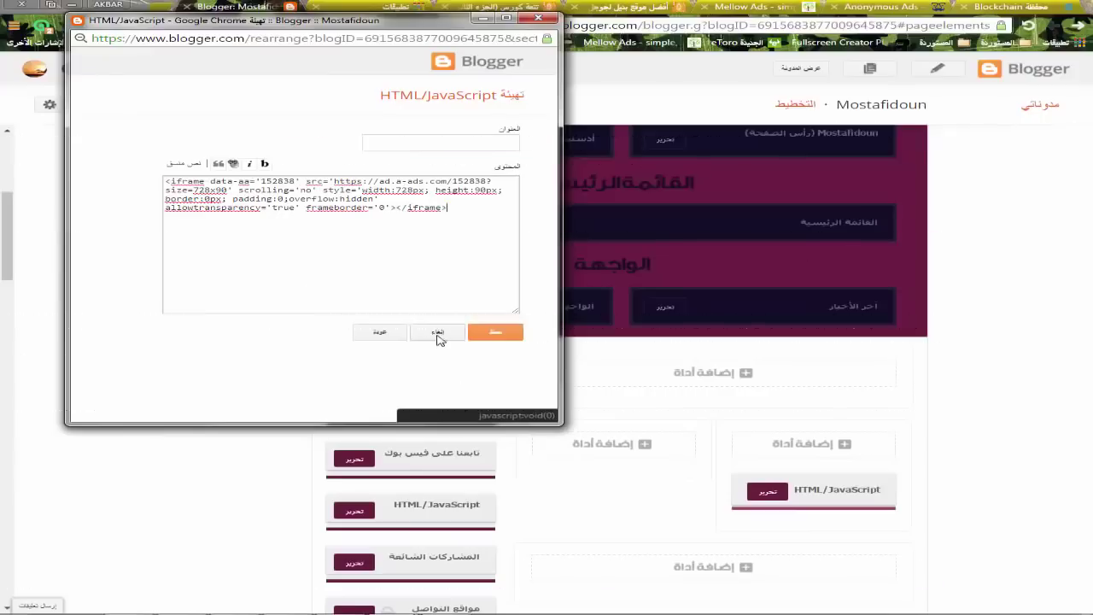
left_click(438, 331)
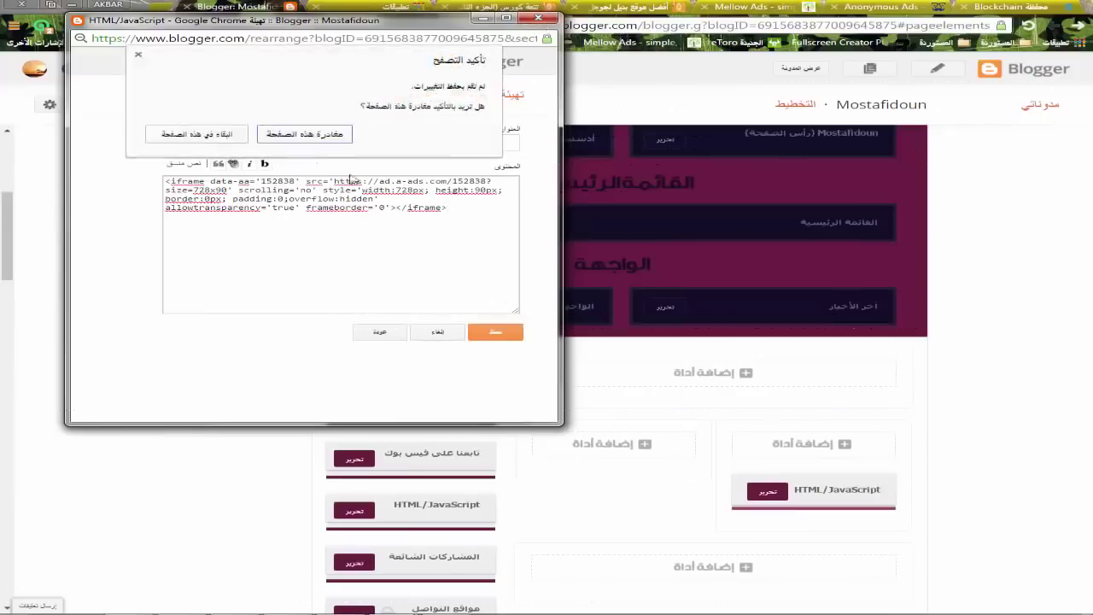
left_click(305, 135)
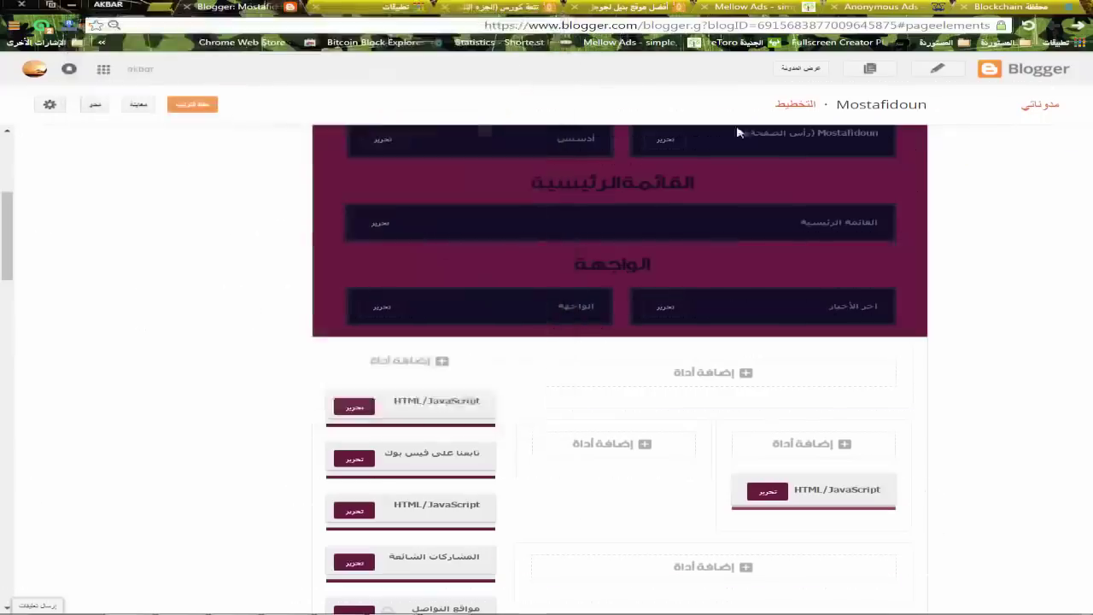
left_click(190, 6)
- Look at the ad banners at the top of the Mostafidoun course post and open the site's home page
left_click(450, 7)
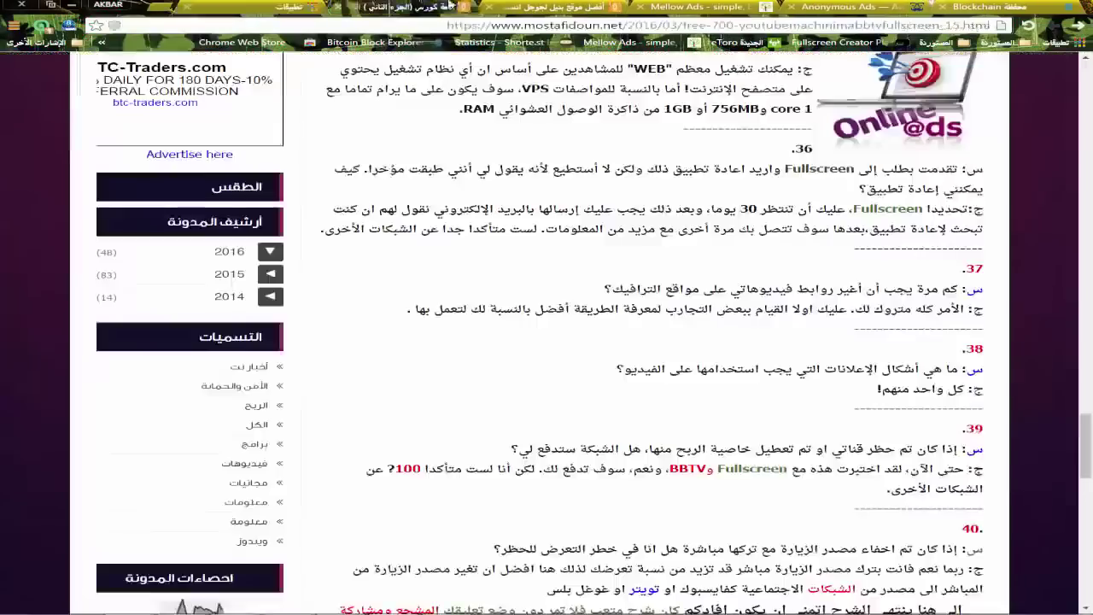
left_click(492, 5)
left_click(401, 7)
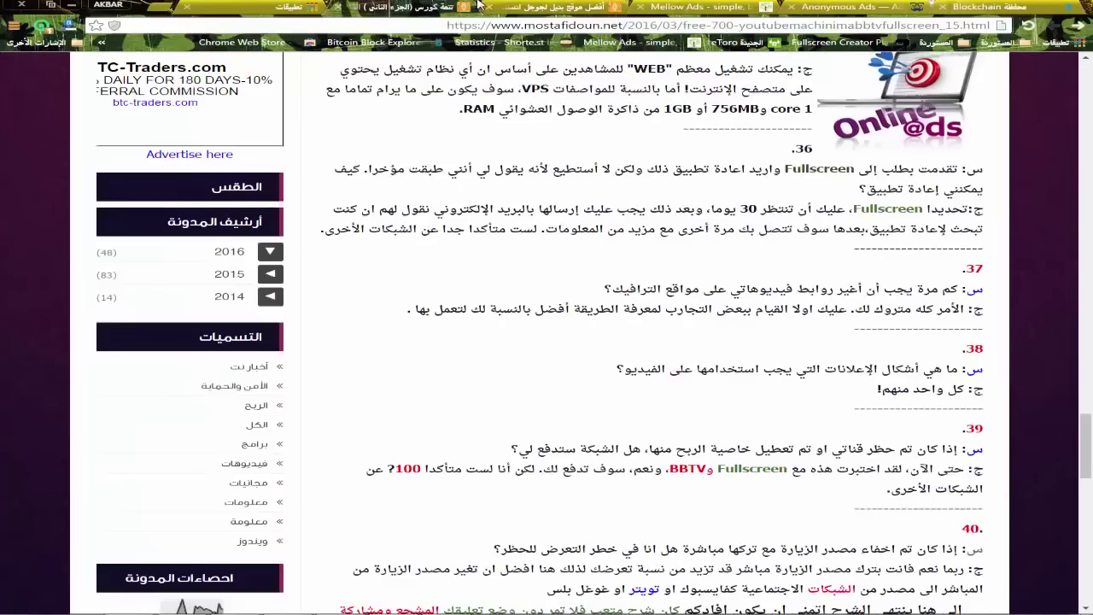
scroll(348, 99, "up", 5)
scroll(349, 99, "up", 20)
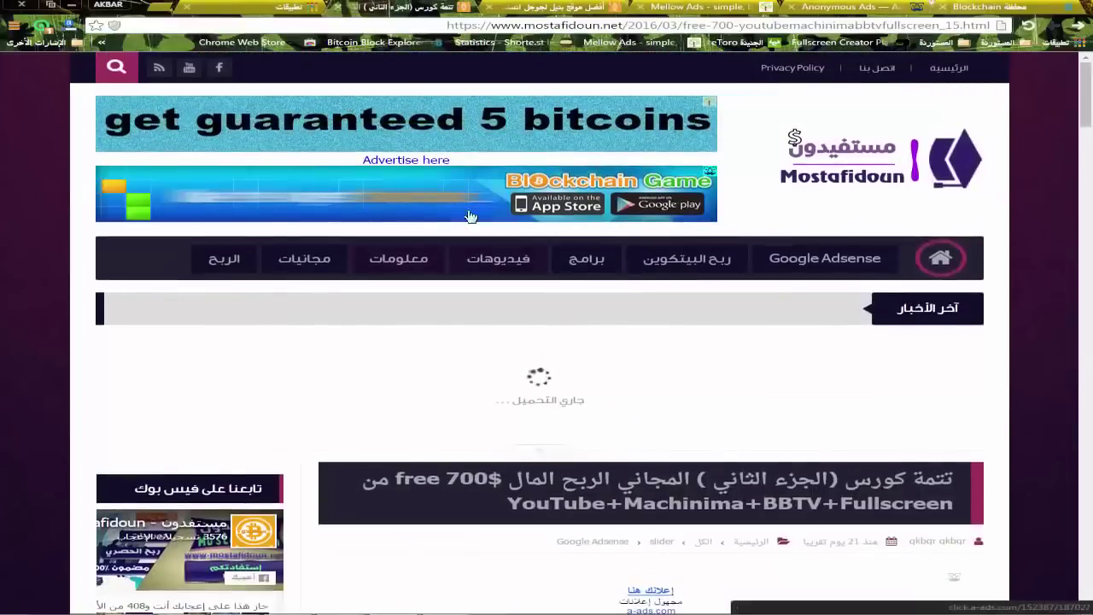
left_click(939, 256)
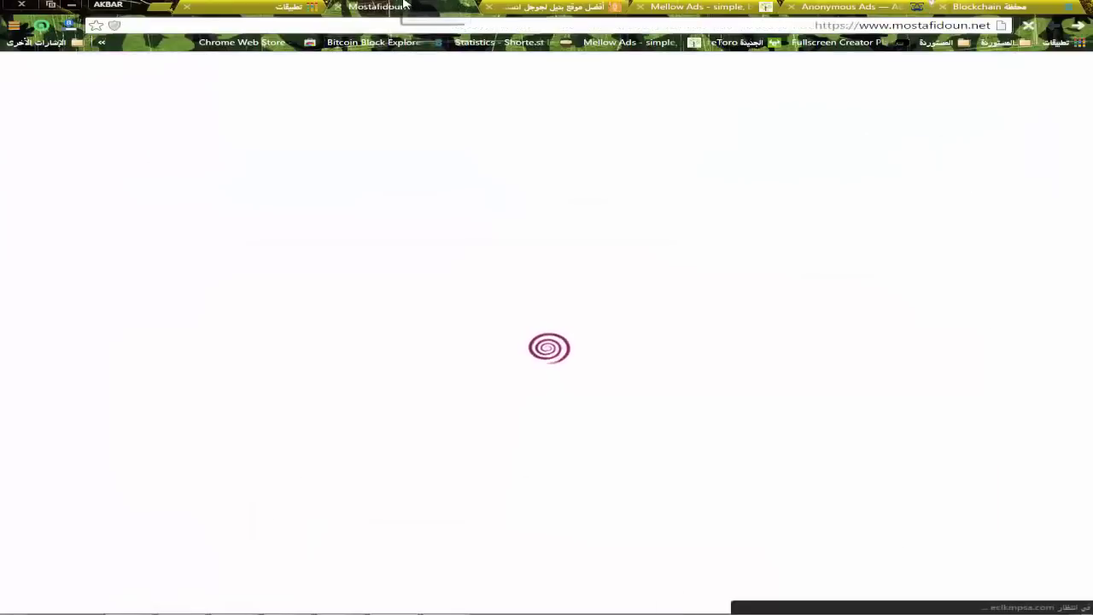
- Confirm on A-ADS that the access data is saved and open the ad unit's details
left_click(840, 6)
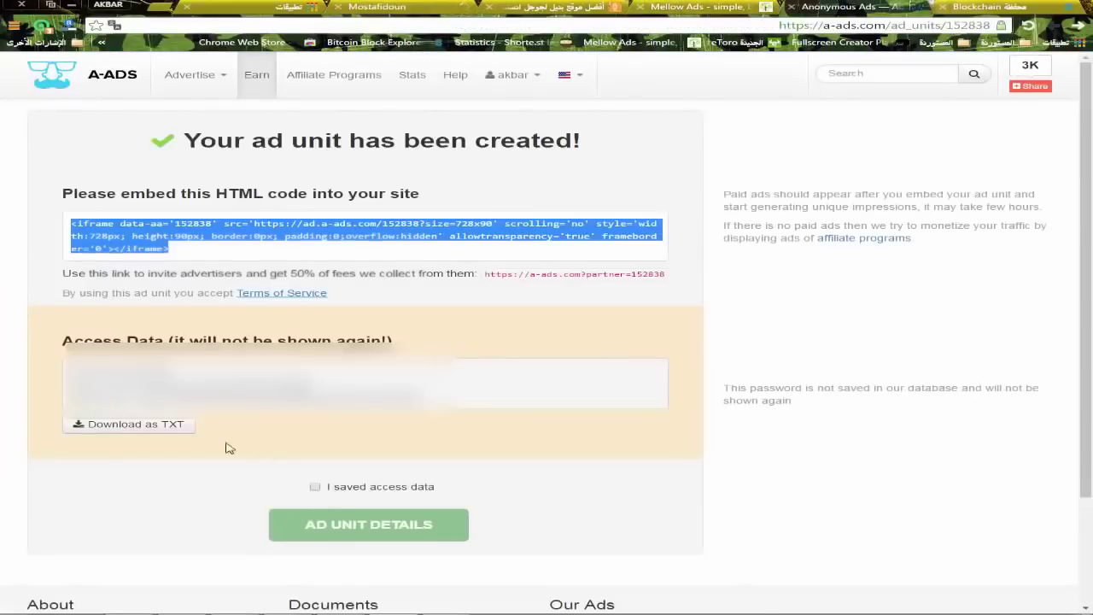
scroll(227, 447, "down", 2)
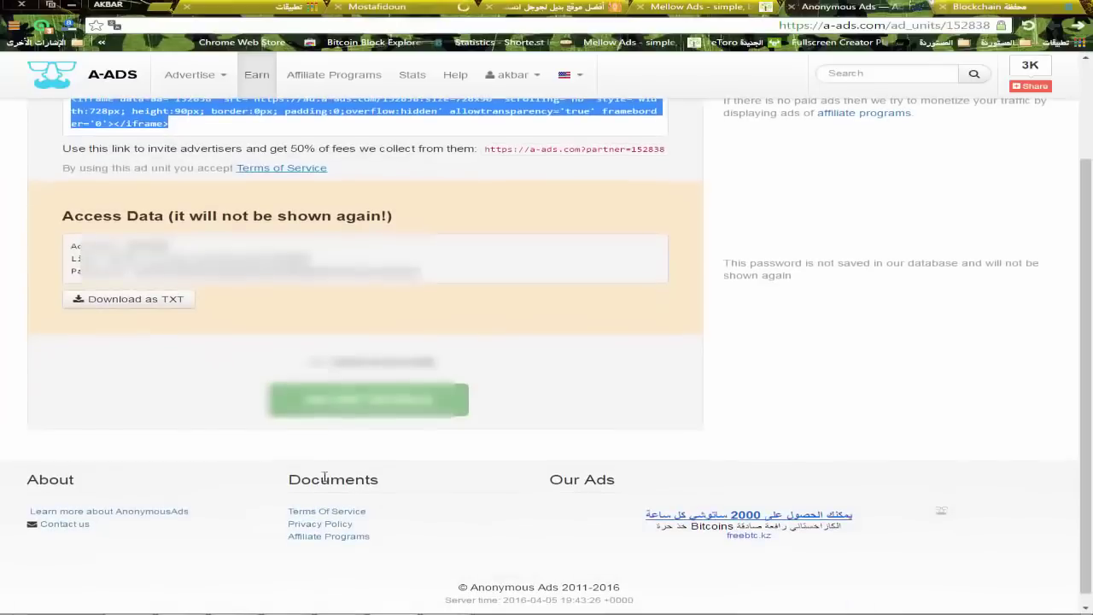
left_click(315, 362)
left_click(377, 403)
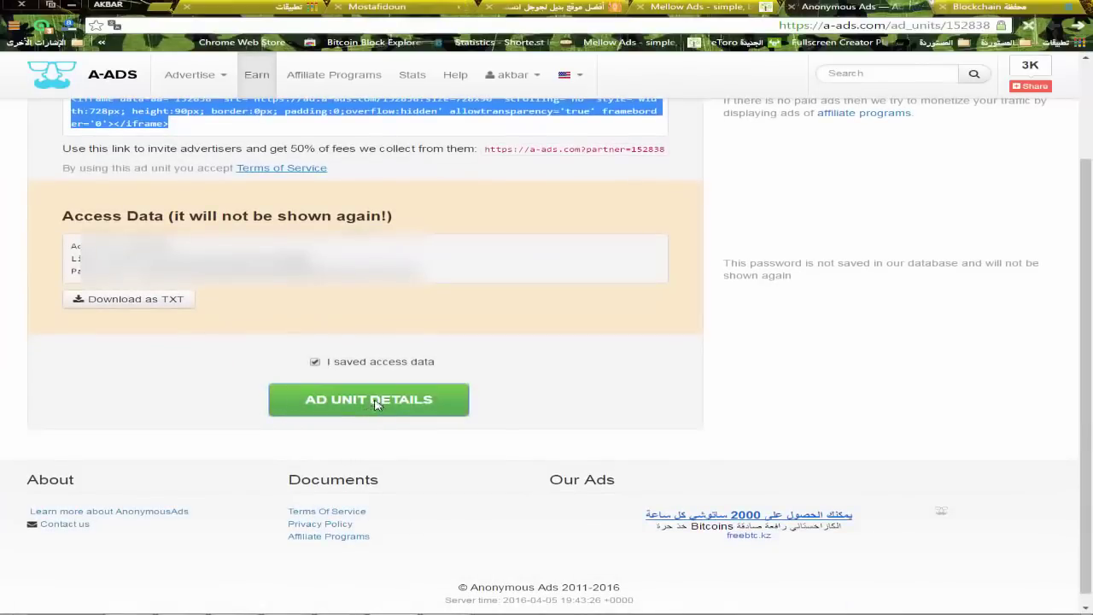